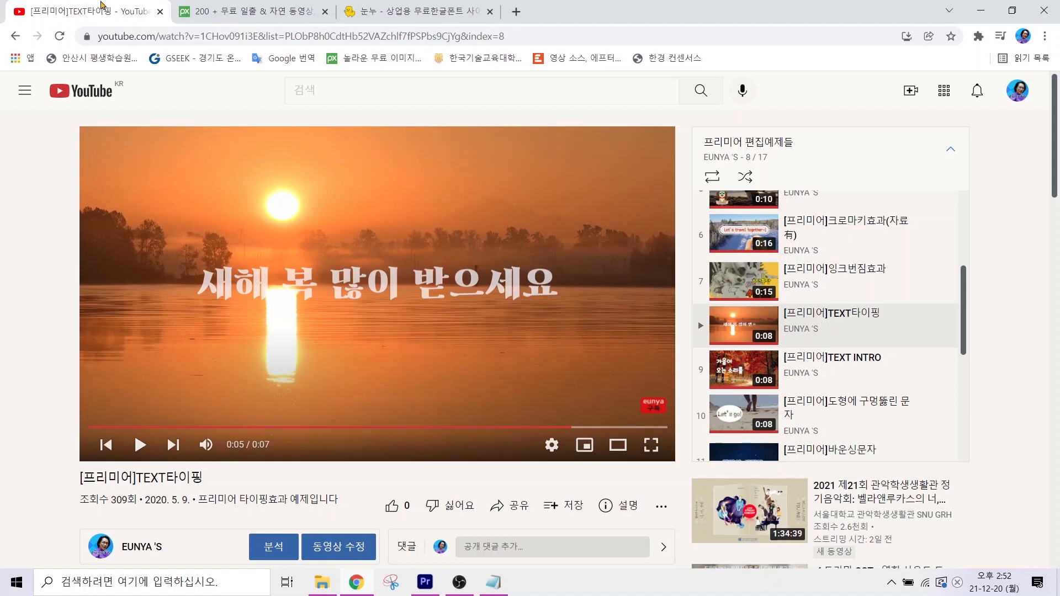
- Look over the free sunrise videos on Pixabay, then switch to the free Korean font site
click(226, 10)
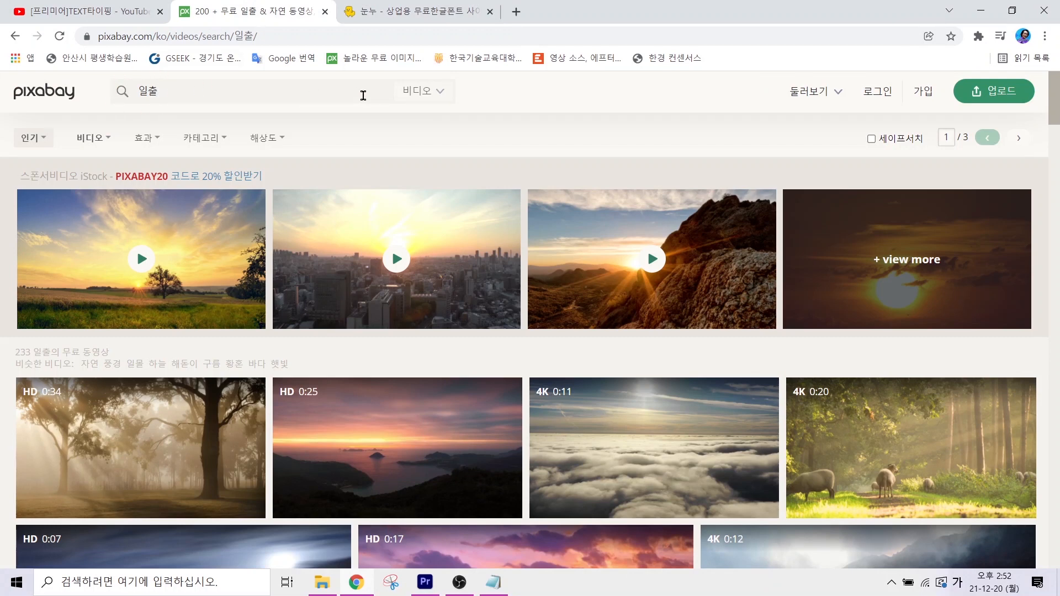
click(363, 95)
click(391, 15)
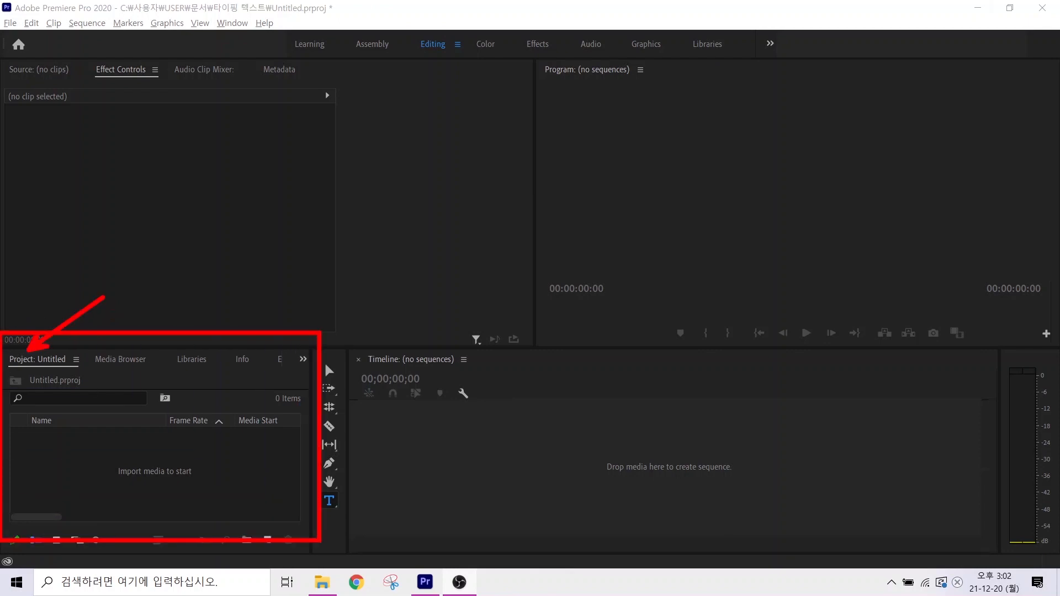
- Import sunrise.mp4 into the Premiere Pro project and create a new sequence from the clip
double_click(66, 463)
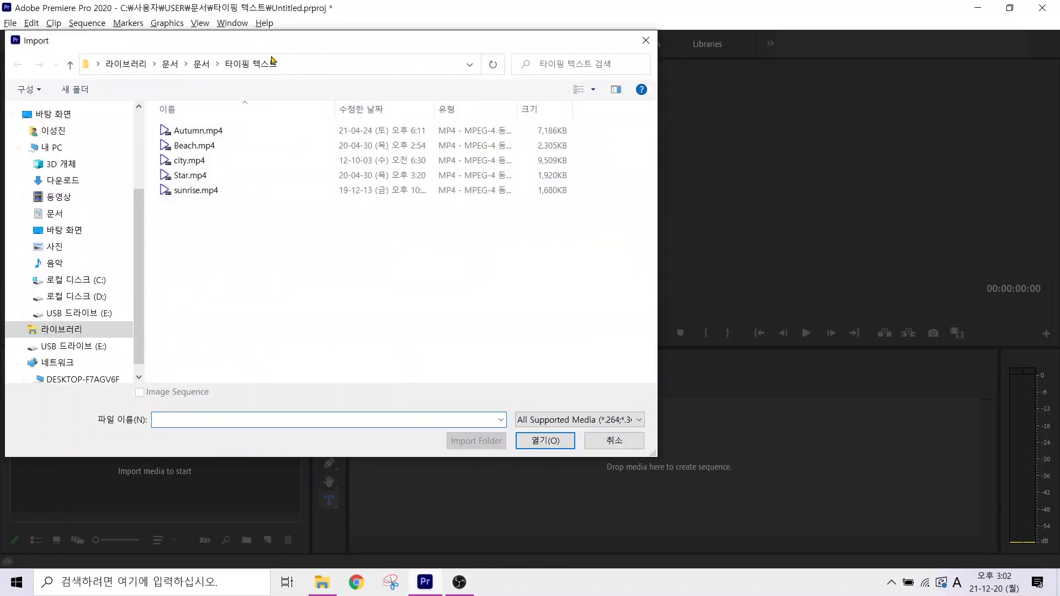
click(189, 191)
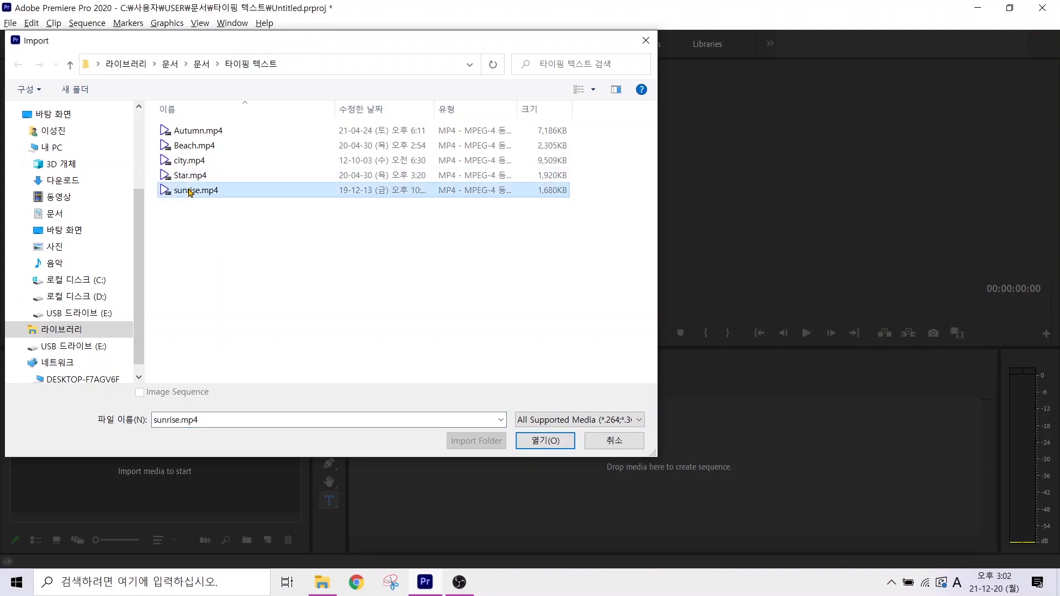
click(541, 440)
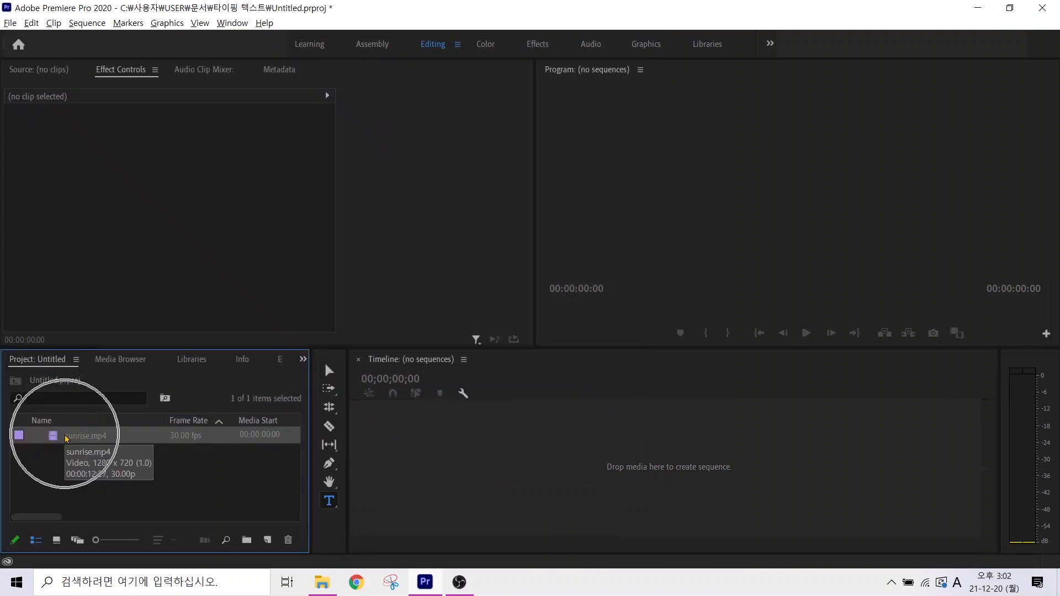
right_click(65, 438)
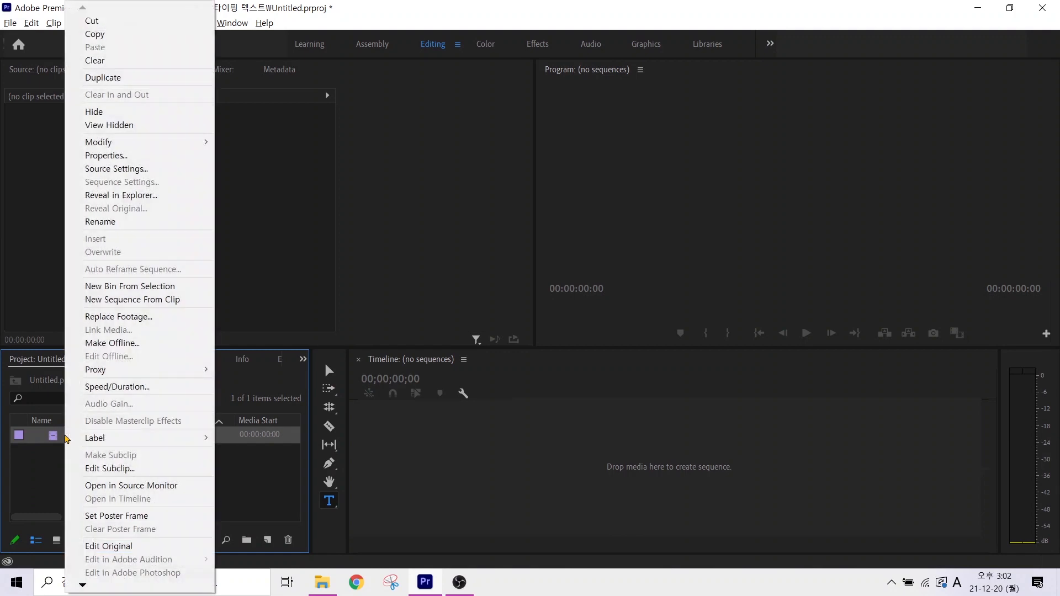
click(115, 303)
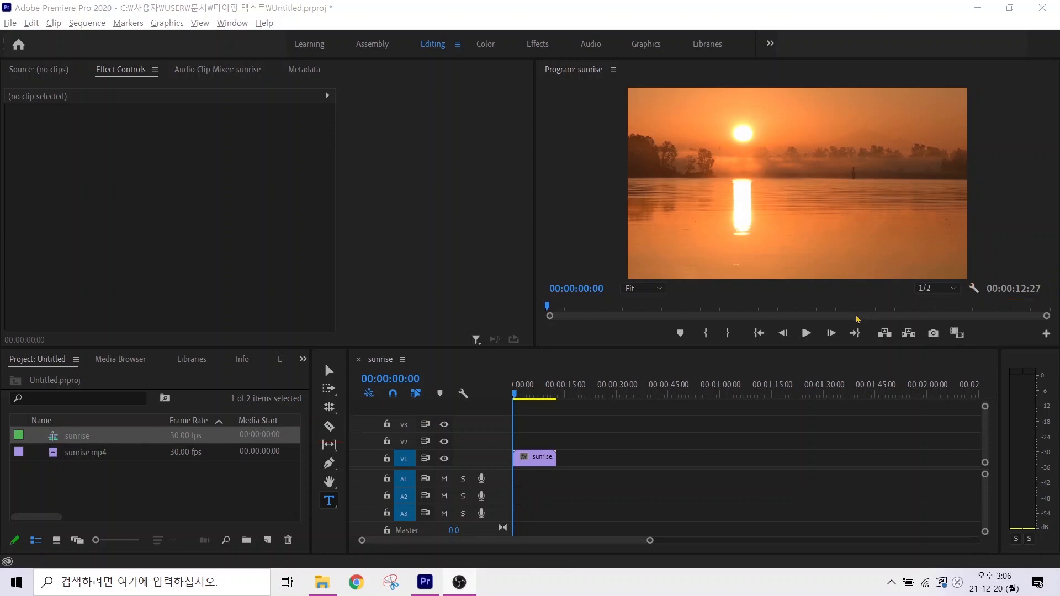
click(541, 462)
right_click(542, 462)
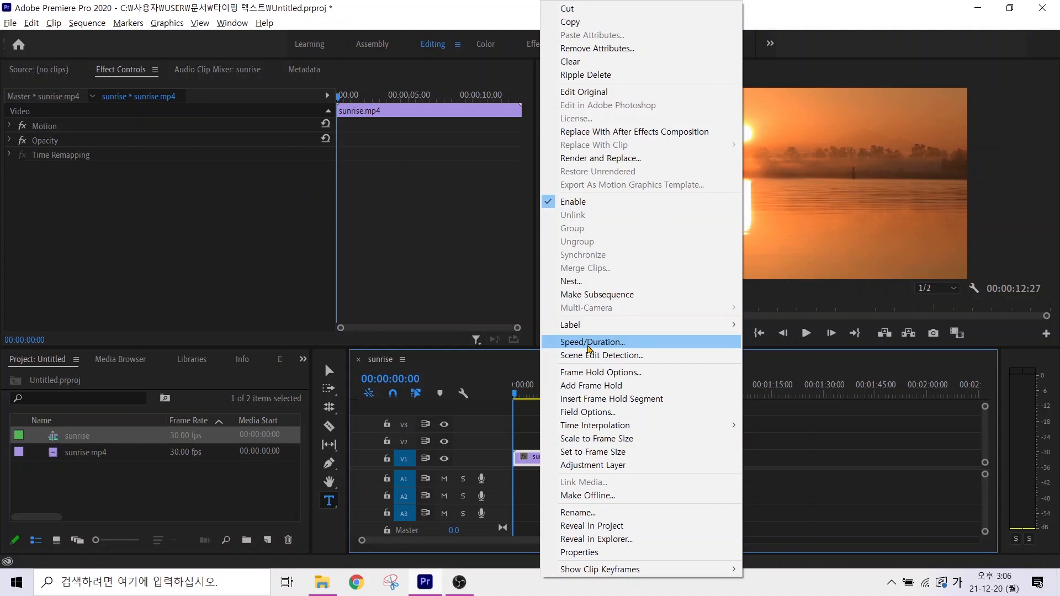
click(797, 438)
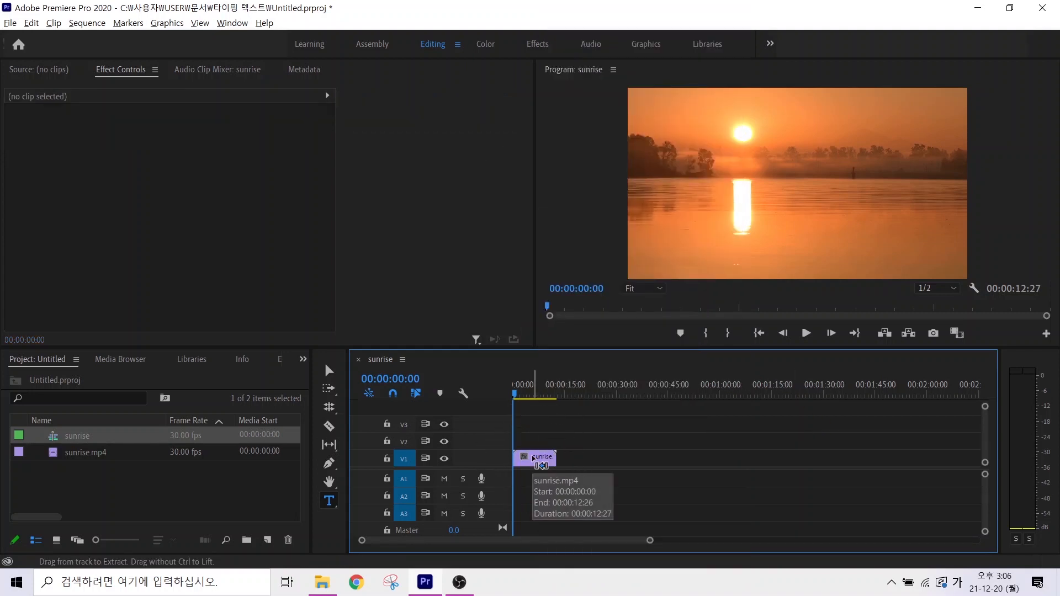
click(533, 459)
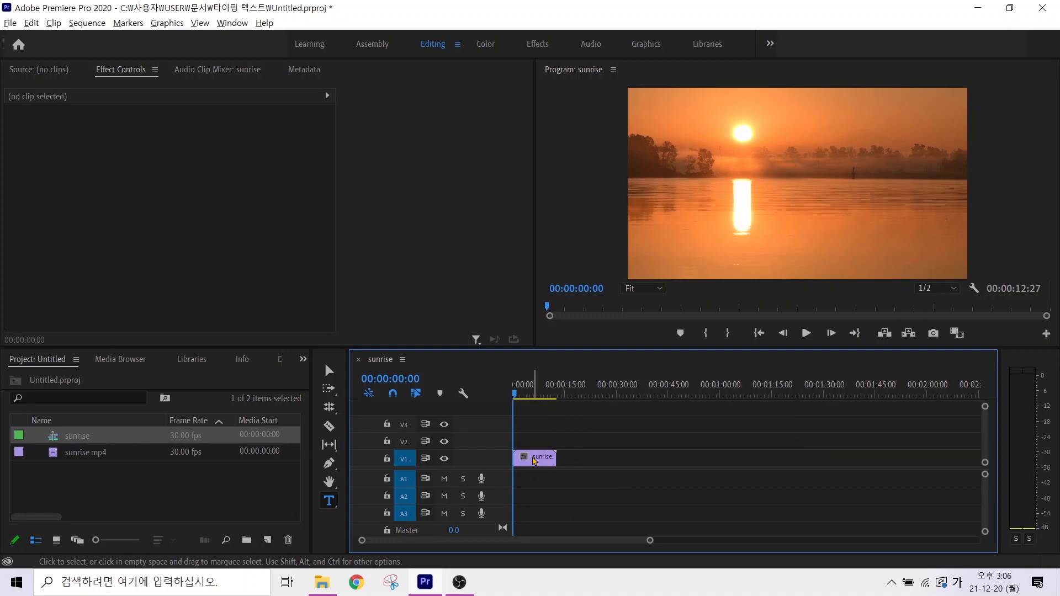
key(ctrl+2)
mouse_move(588, 414)
mouse_down()
mouse_move(590, 433)
mouse_move(609, 437)
mouse_move(613, 406)
mouse_move(626, 421)
mouse_up()
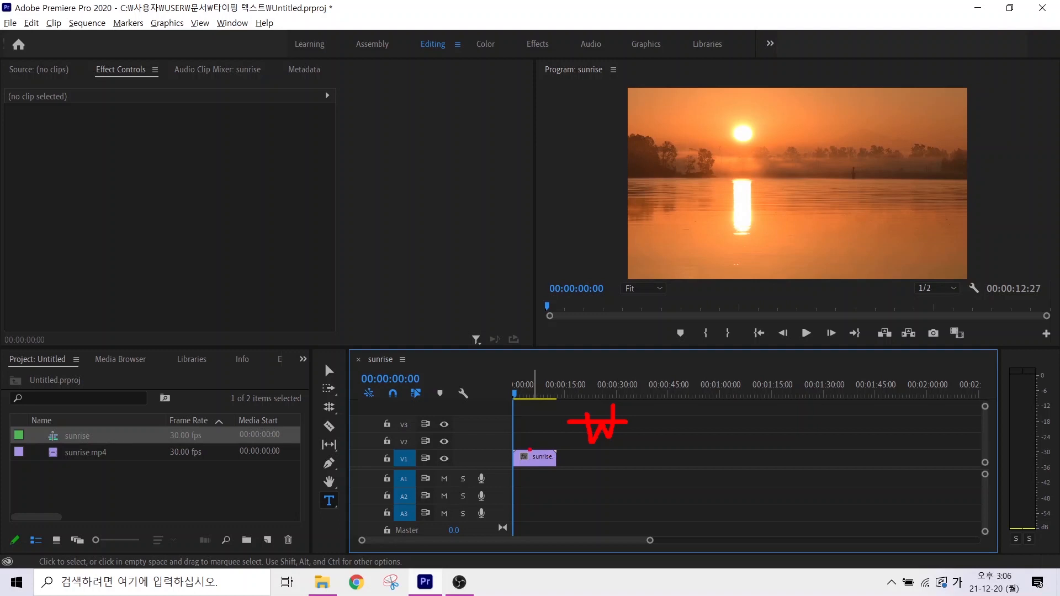
drag(514, 446, 966, 473)
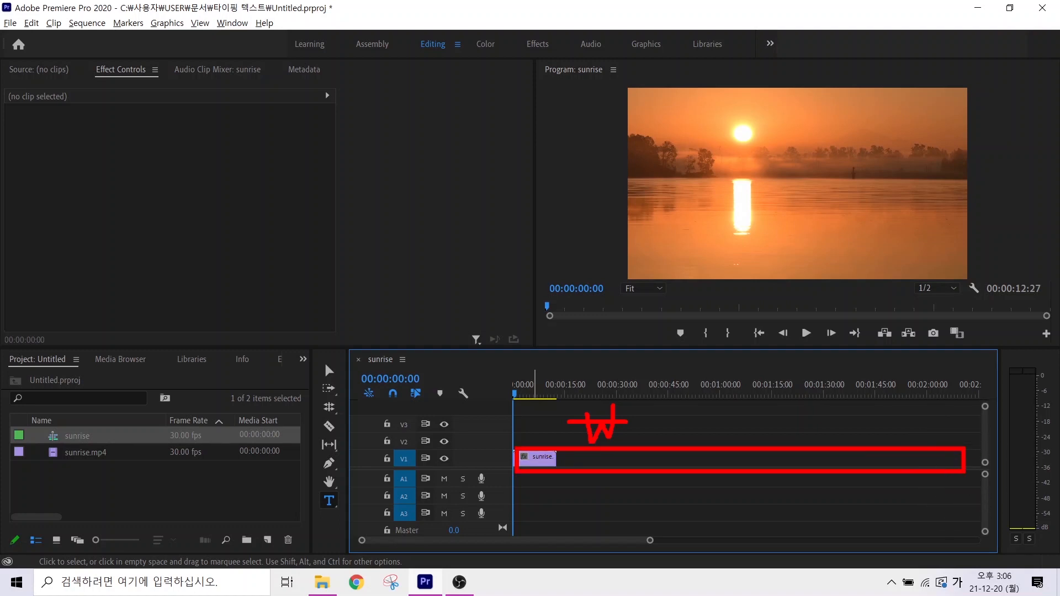
key(Escape)
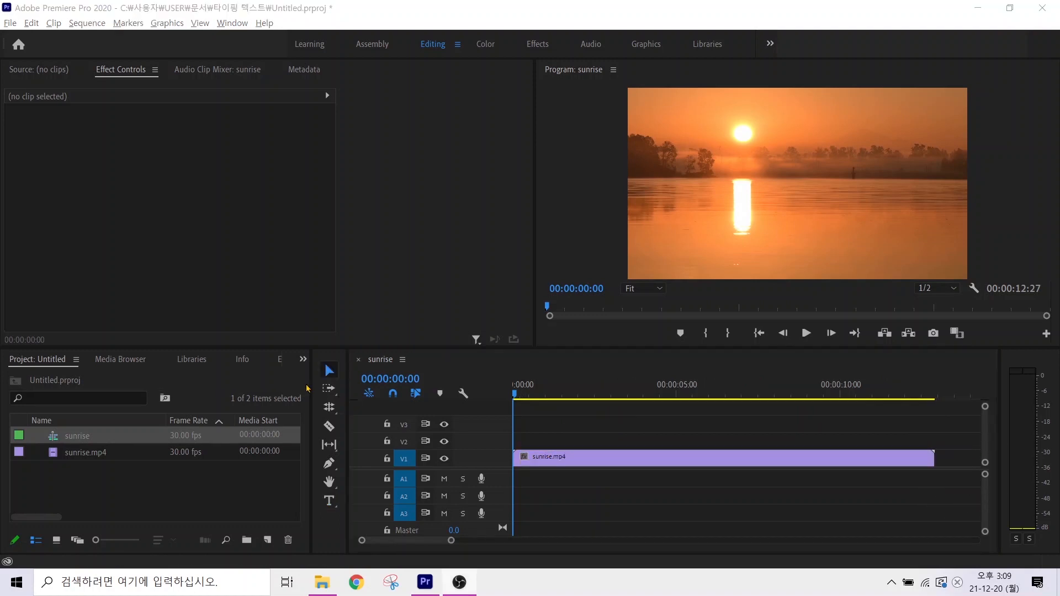
mouse_move(307, 341)
mouse_down()
mouse_move(354, 480)
mouse_move(353, 518)
mouse_move(309, 500)
mouse_move(349, 513)
mouse_move(340, 513)
mouse_up()
key(Escape)
- Add the text "새해 복 많이 받으세요" over the sunrise video and move it slightly up
click(329, 500)
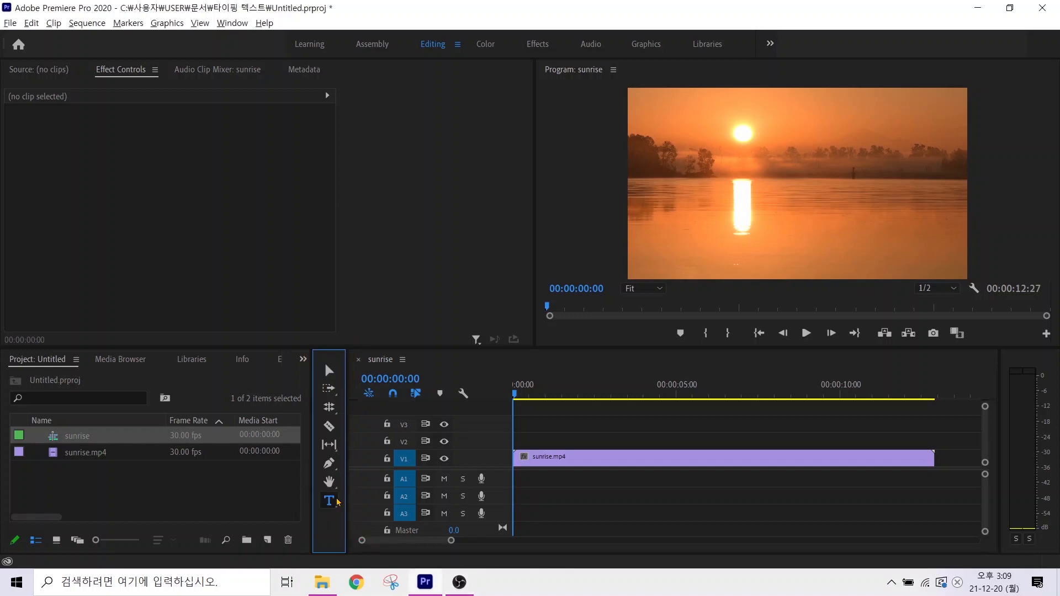
click(681, 200)
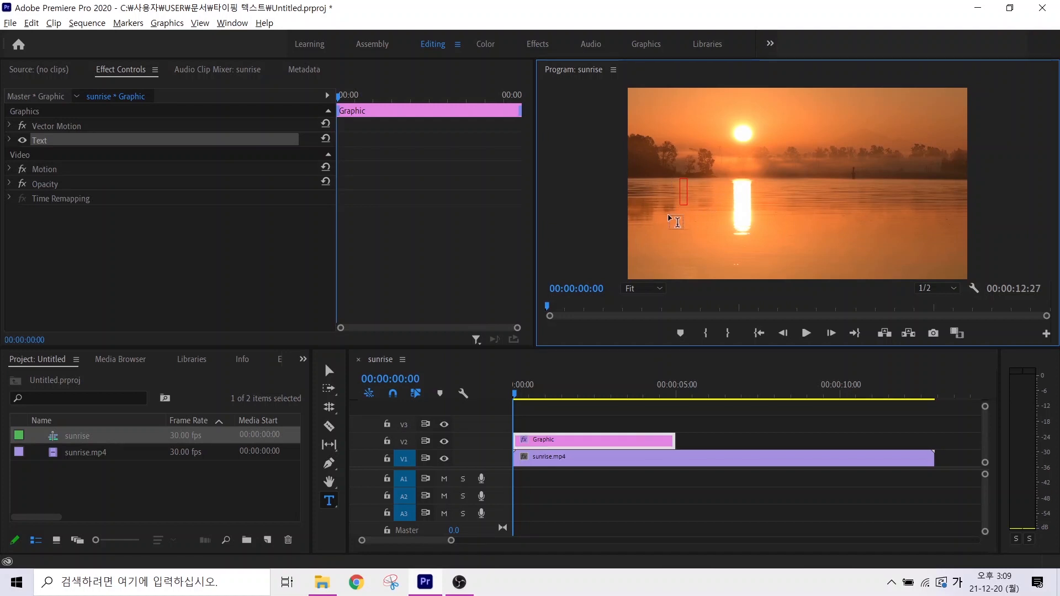
text(새해 복)
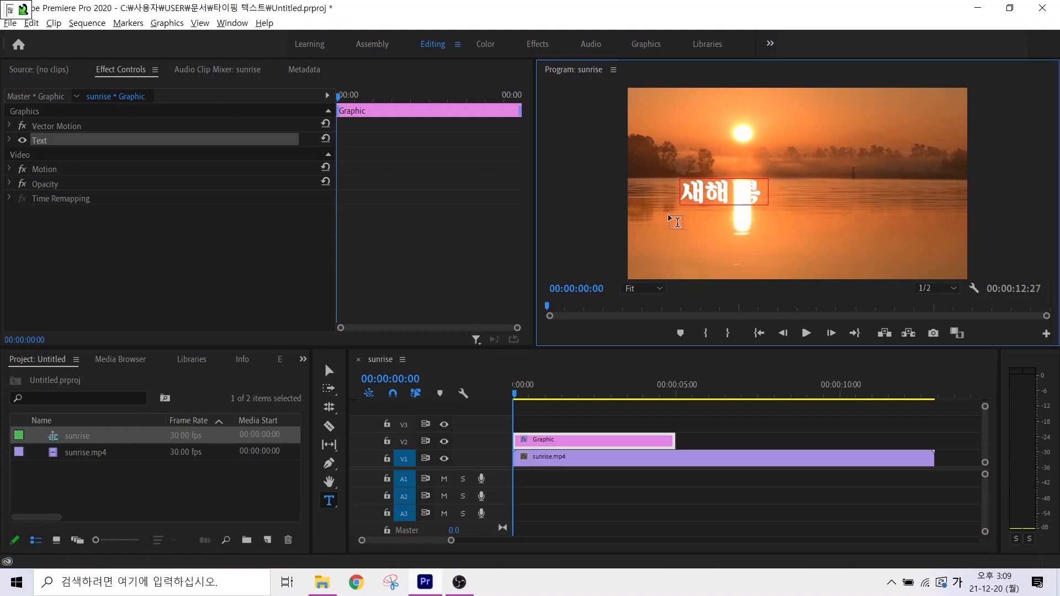
text( 많이 받으세)
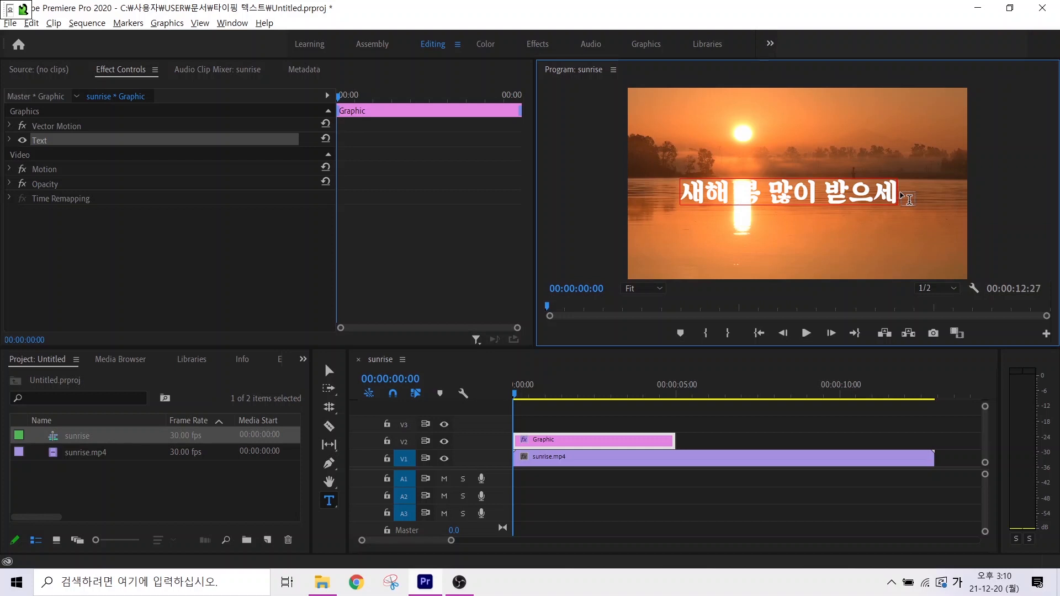
text(요)
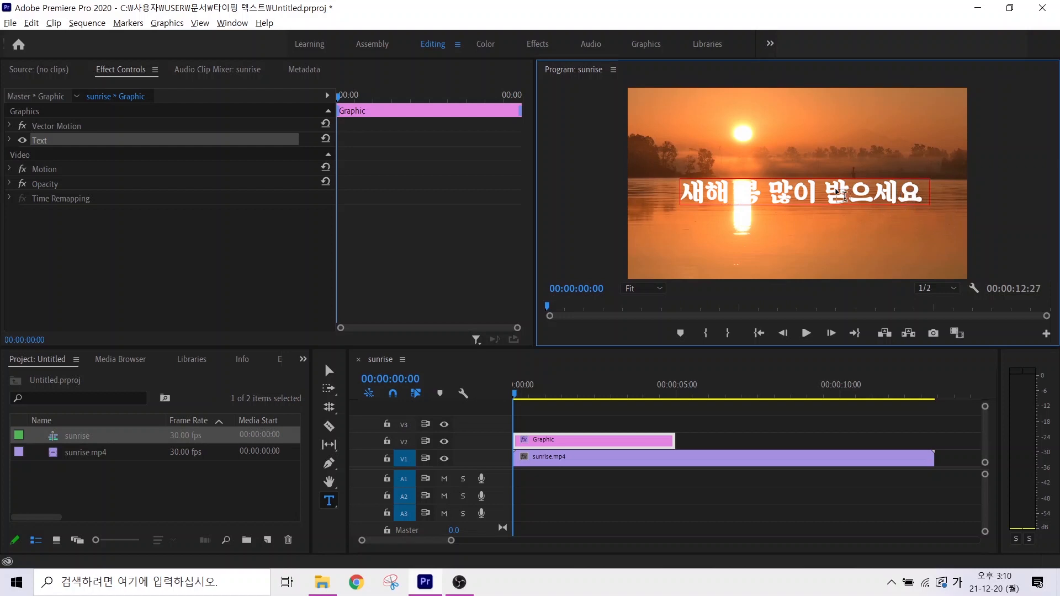
click(329, 372)
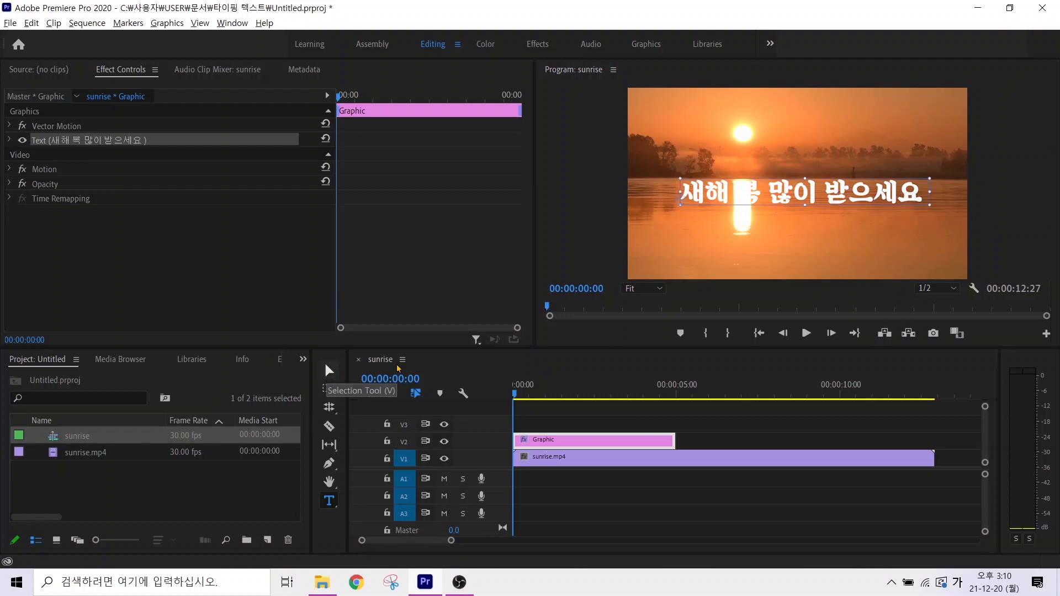
drag(809, 186, 808, 176)
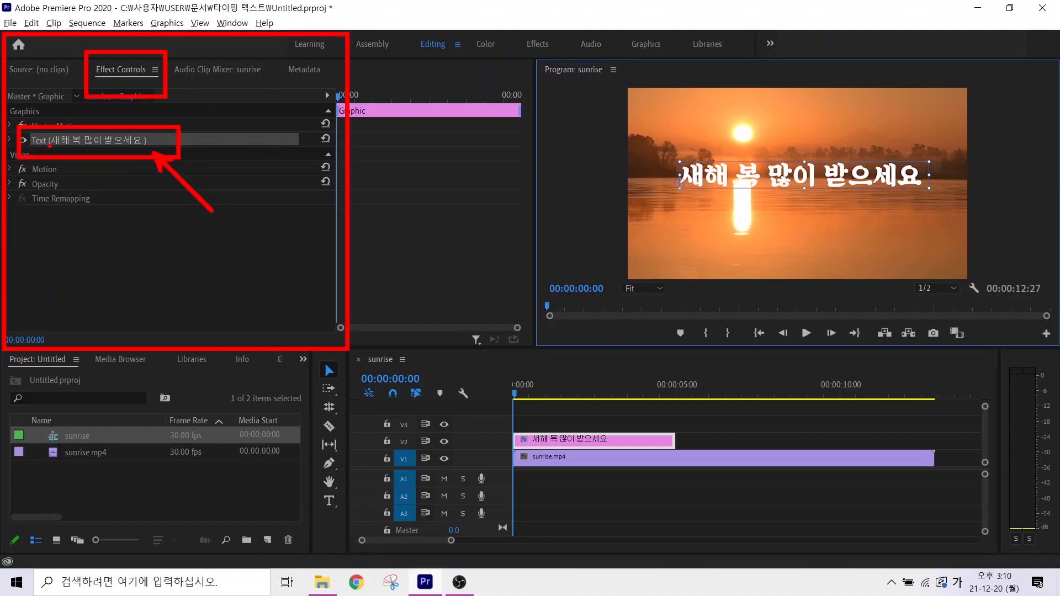
- Change the font of the New Year greeting text to YDIBirdB
click(8, 139)
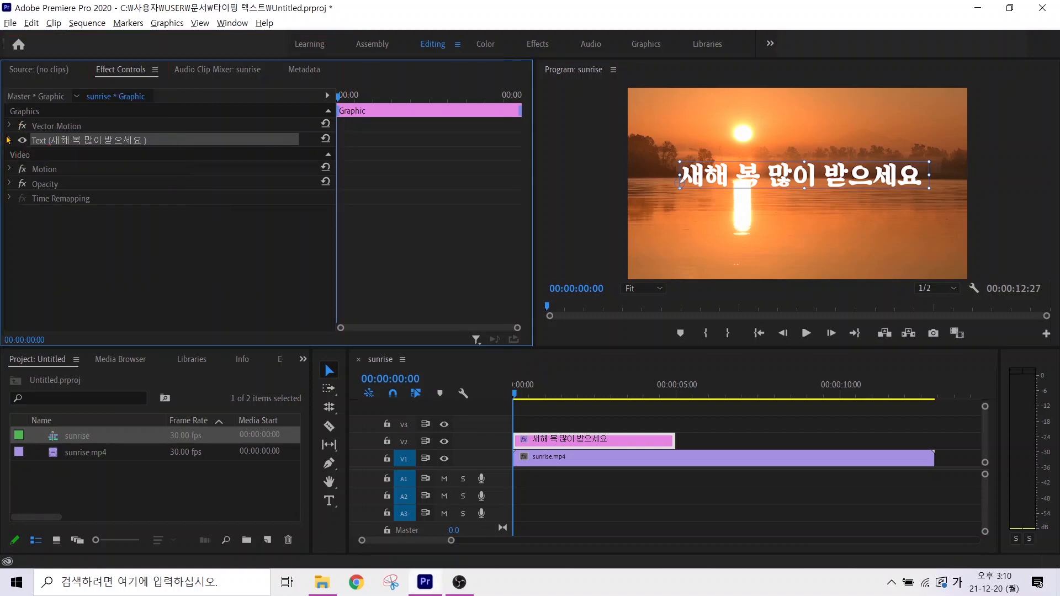
click(8, 141)
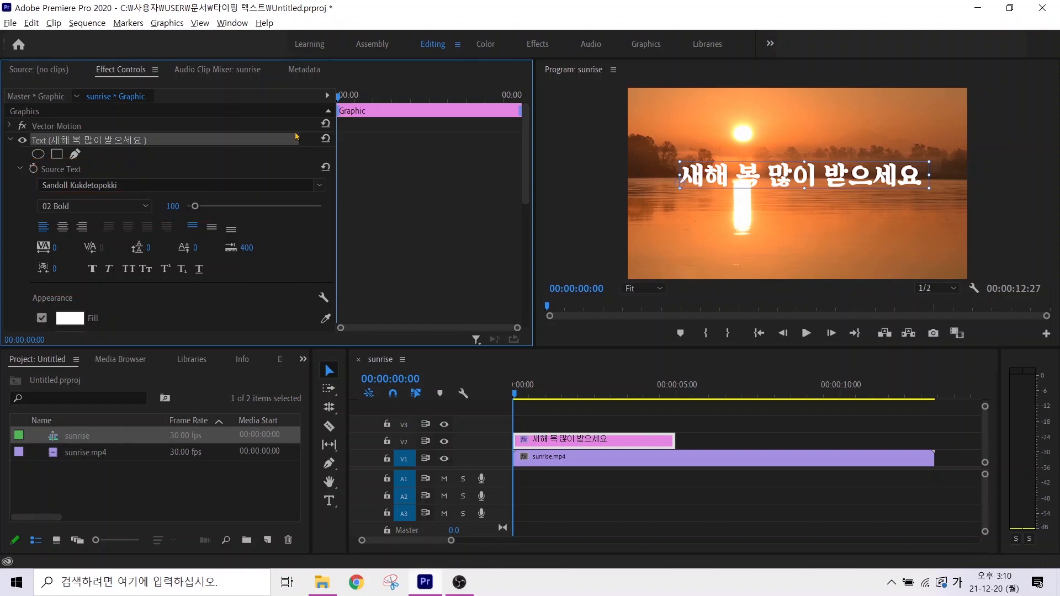
click(320, 185)
scroll(187, 398, down, 1)
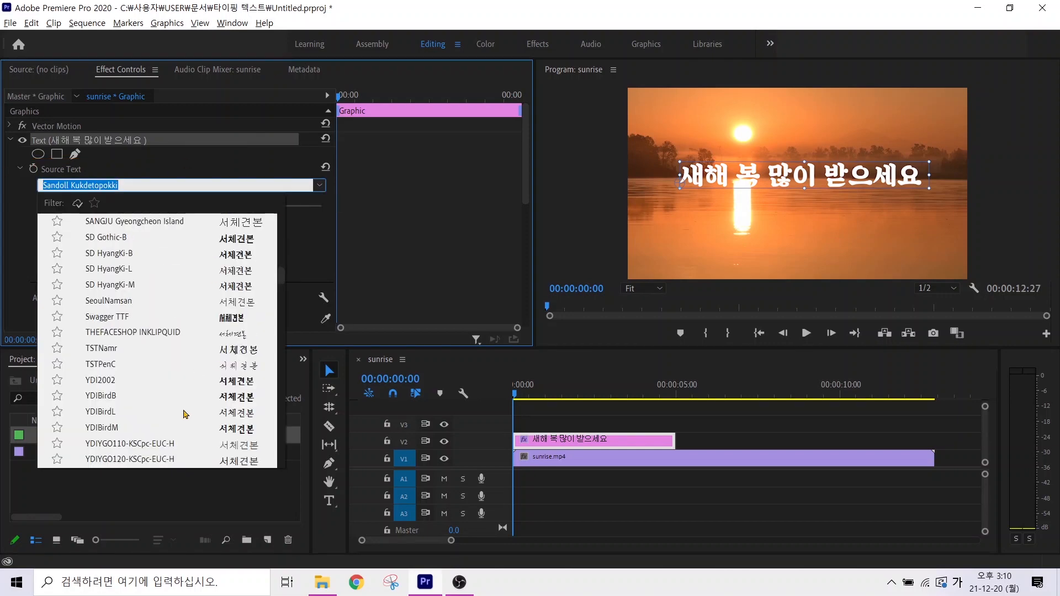
click(116, 397)
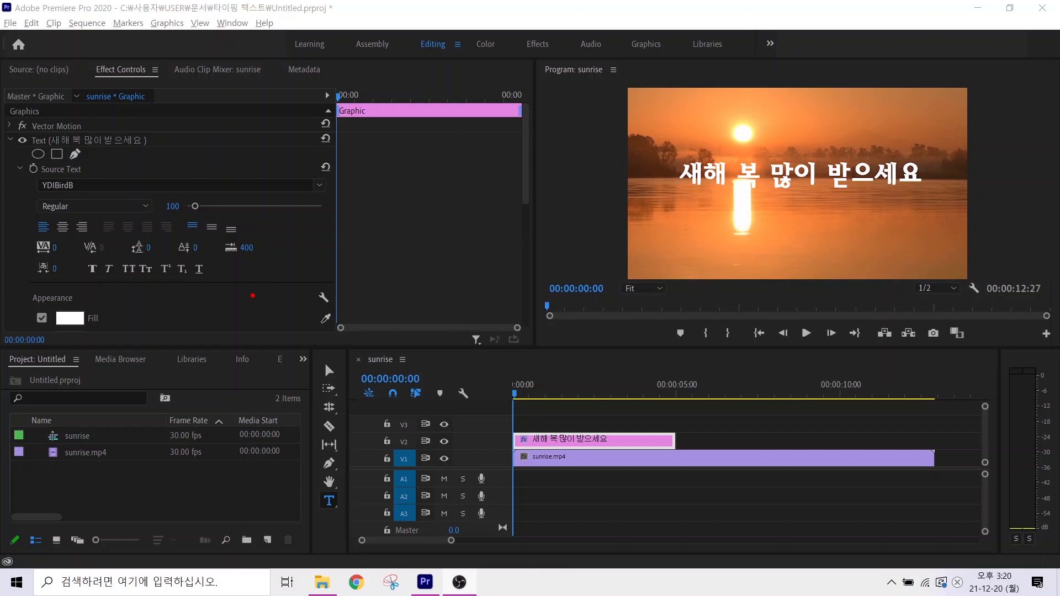
drag(20, 131, 168, 147)
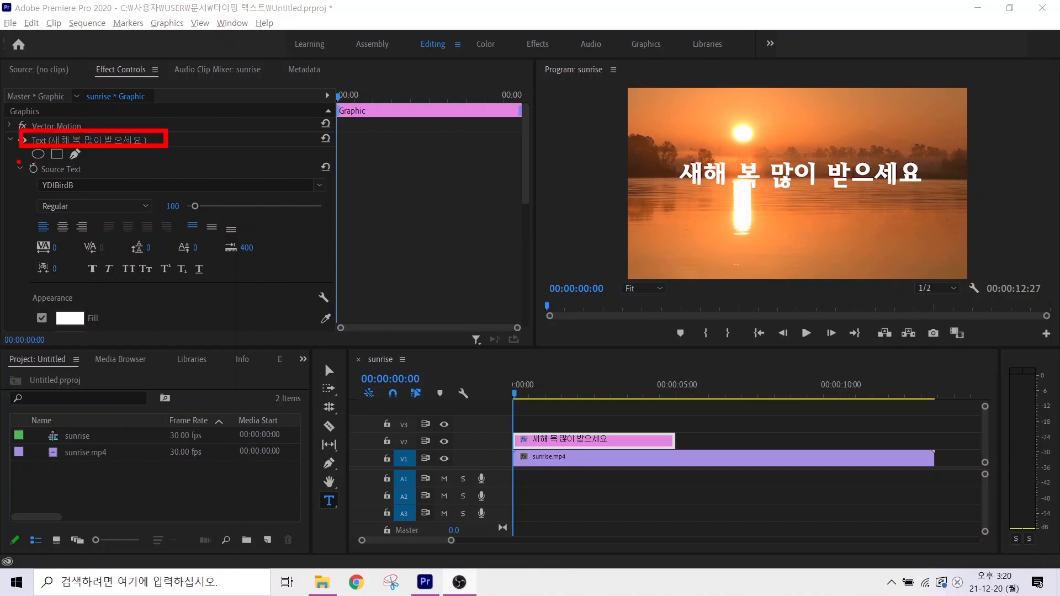
drag(17, 161, 101, 178)
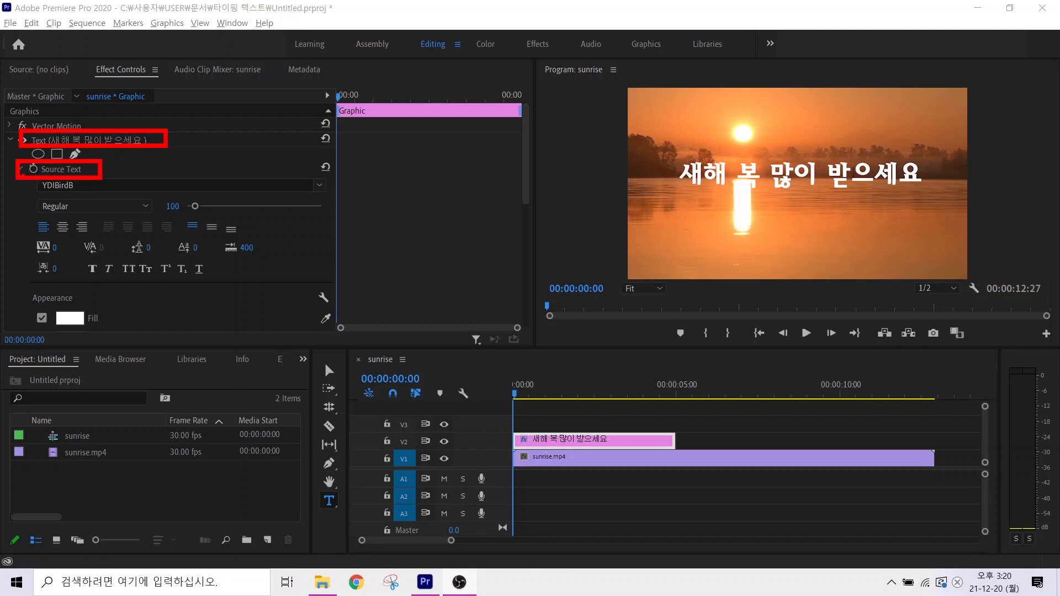
drag(36, 178, 59, 214)
key(Escape)
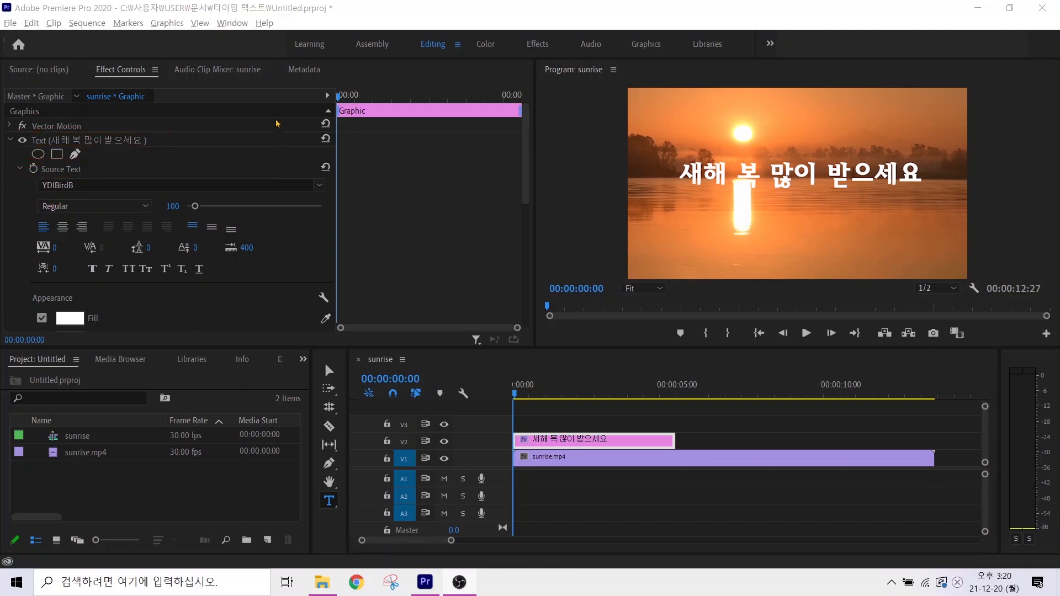
- Turn on Source Text keyframing for the greeting text at 00:00:00:00
click(340, 97)
click(33, 170)
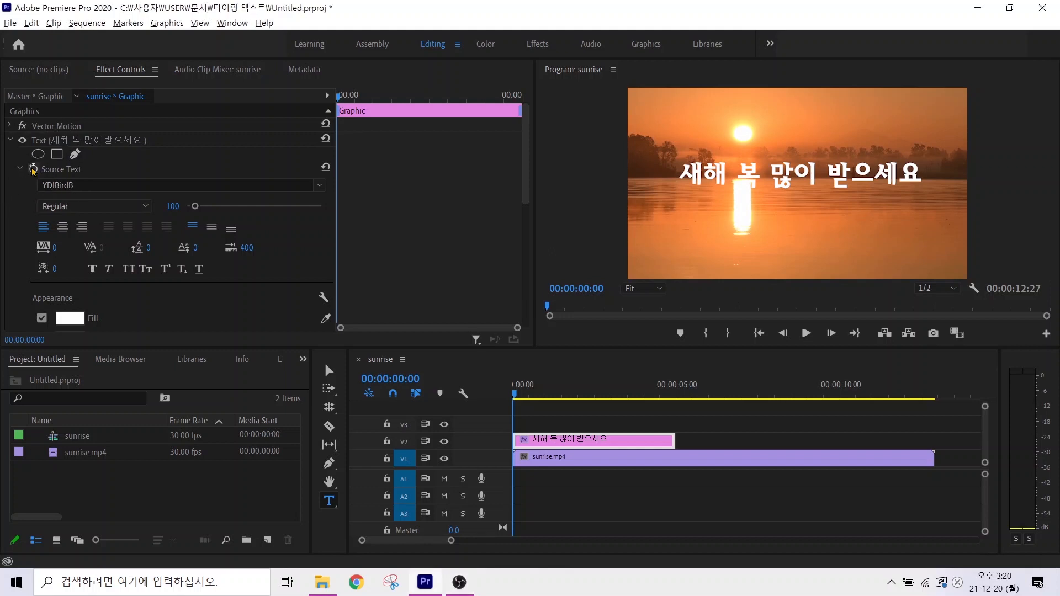
click(33, 170)
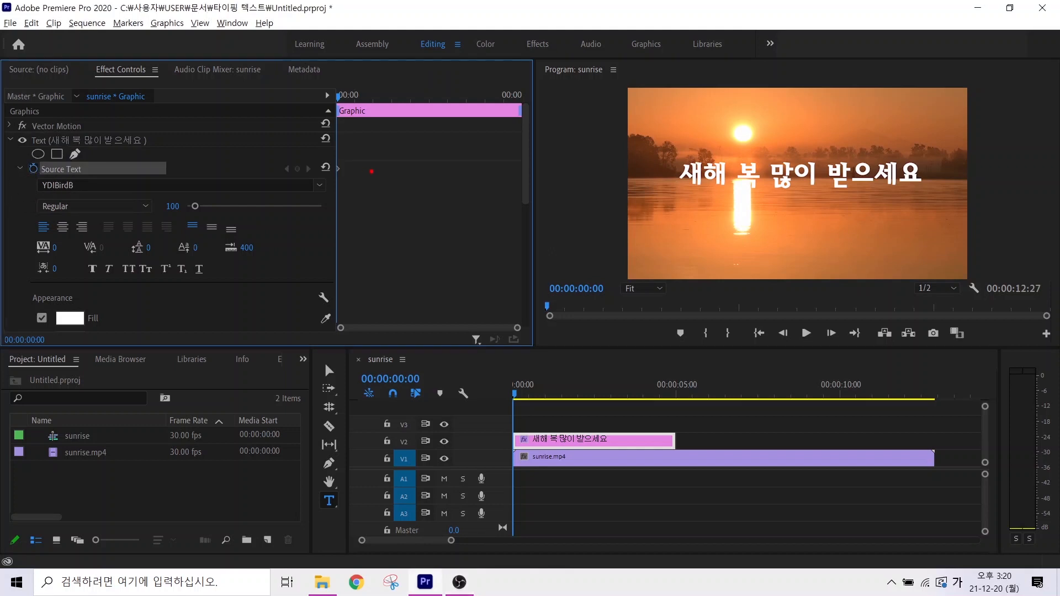
mouse_move(355, 181)
mouse_down()
mouse_move(327, 184)
mouse_move(334, 148)
mouse_move(366, 205)
mouse_up()
key(Escape)
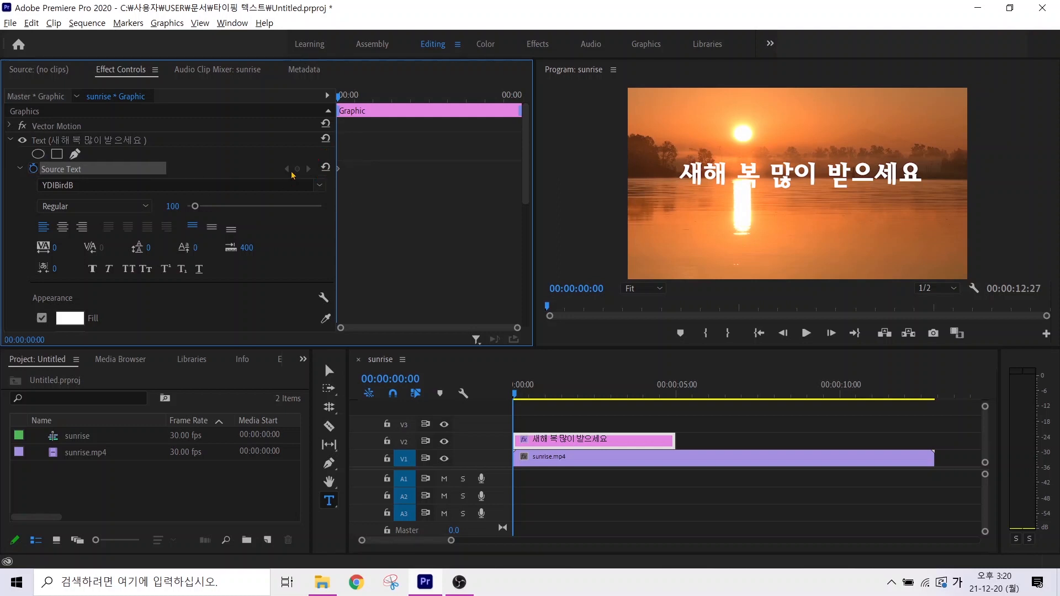
- Replace the whole greeting with the single letter "ㅅ" at the first Source Text keyframe
click(689, 175)
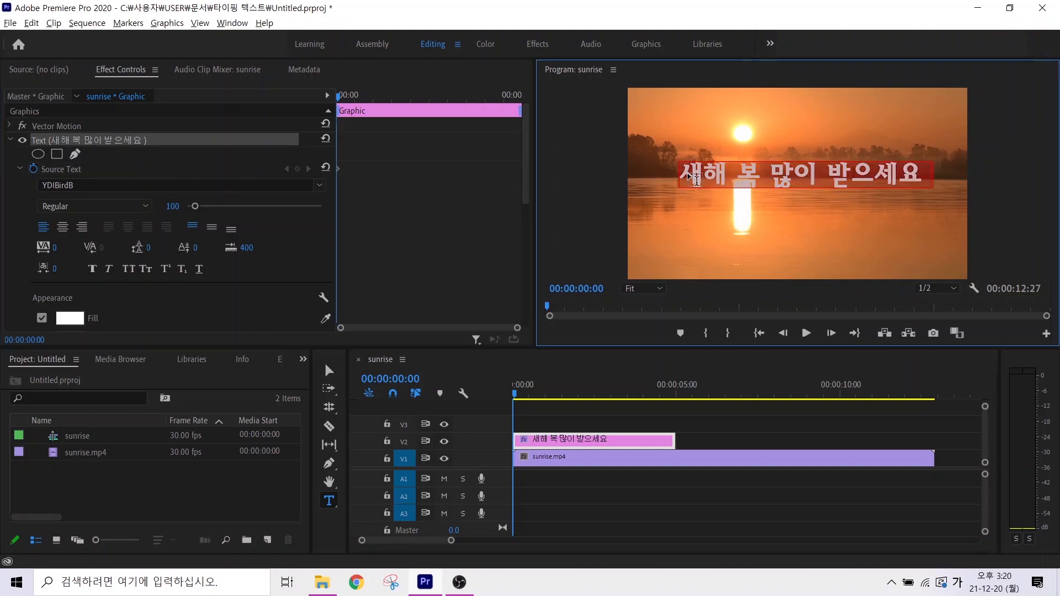
key(ctrl+a)
key(BackSpace)
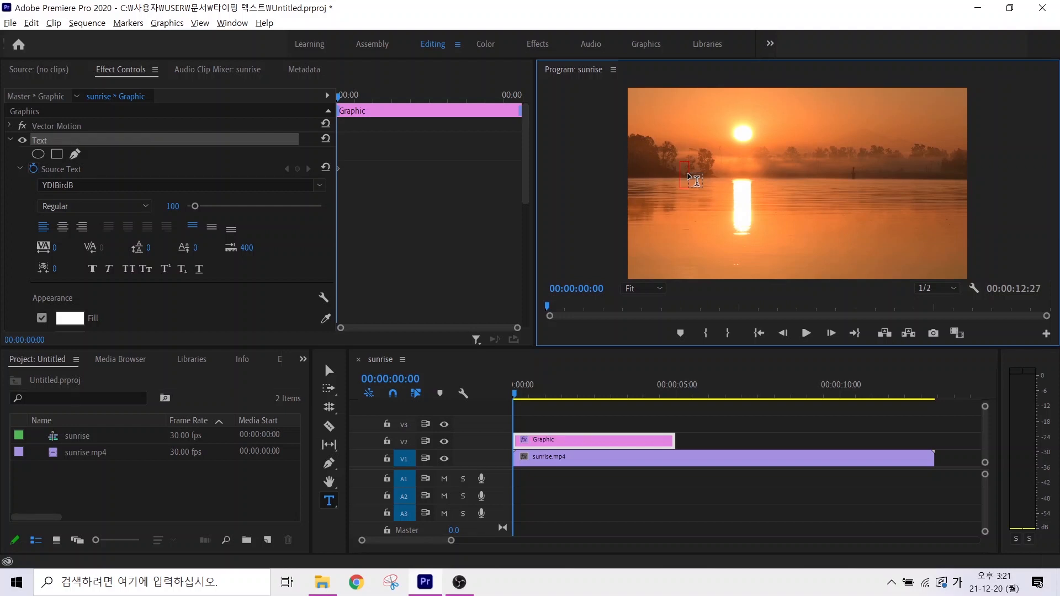
text(ㅅ)
- Advance three frames to 00:00:00:03 and change the greeting text to "새"
click(403, 164)
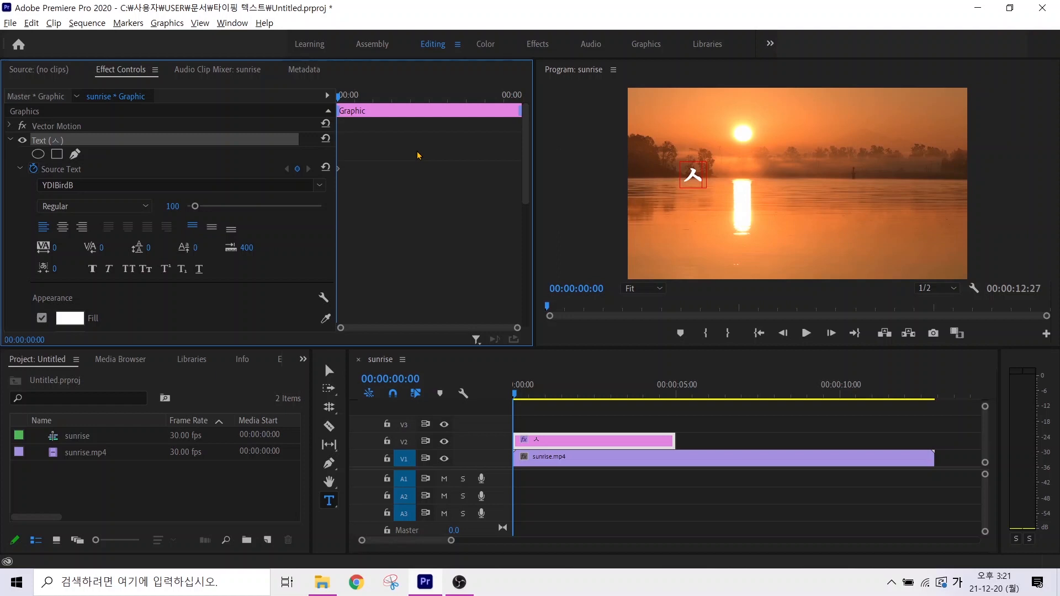
key(Right)
key(Right)
key(Right)
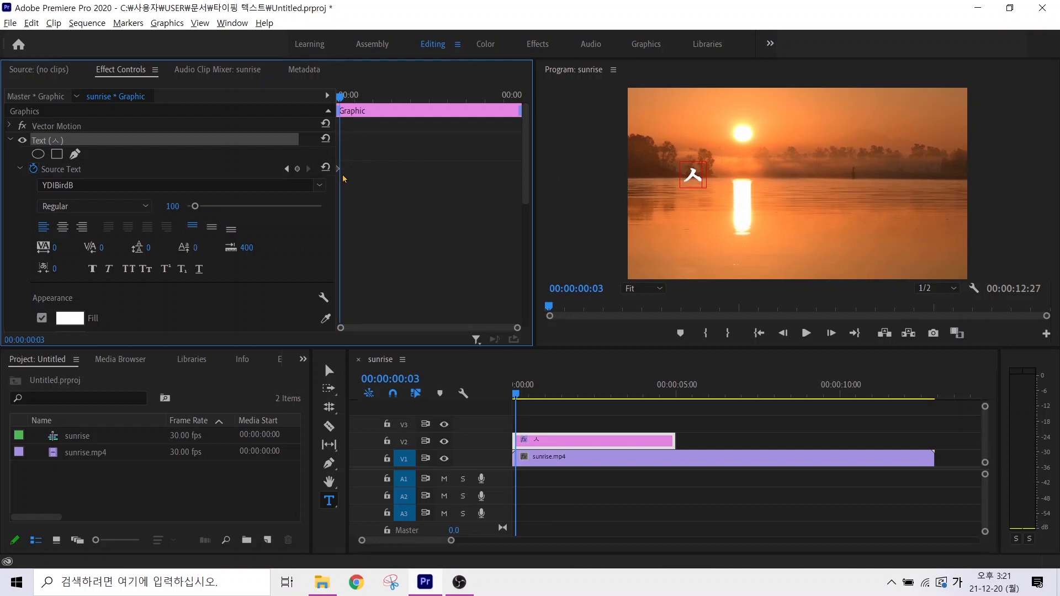
click(693, 175)
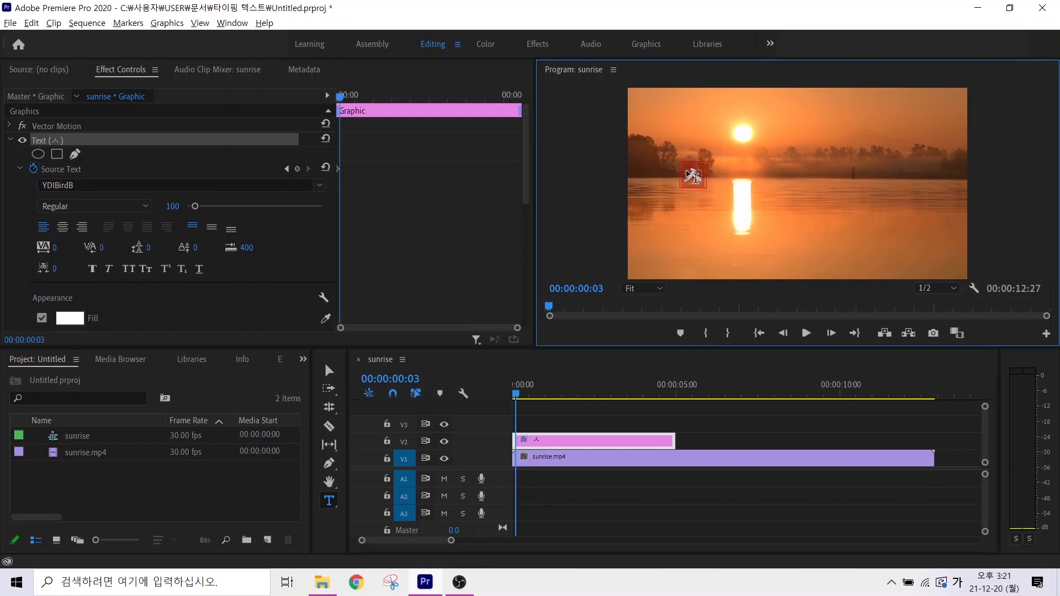
text(ㅅ)
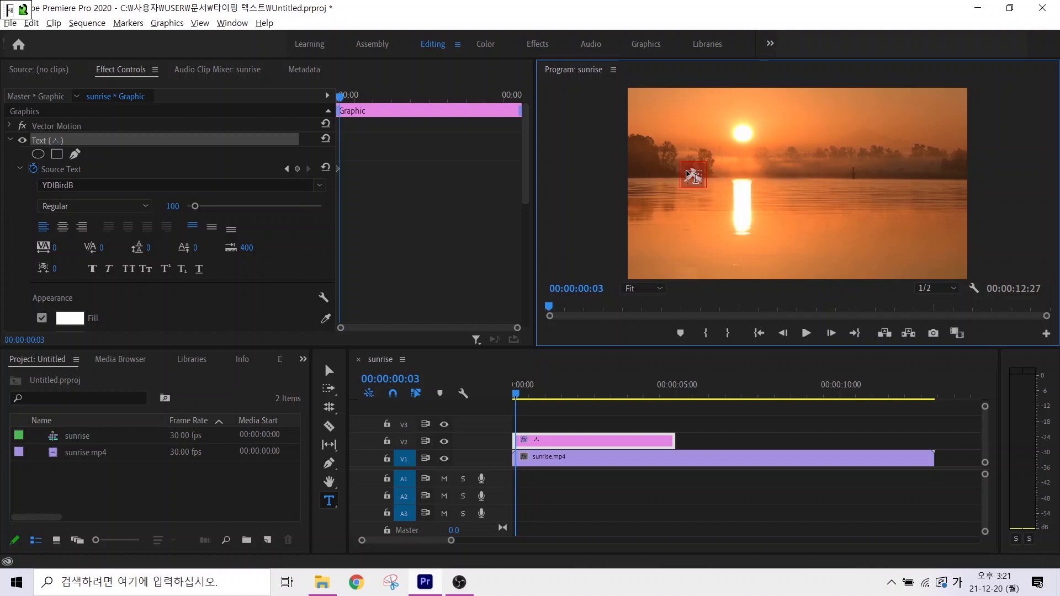
text(ㅐ)
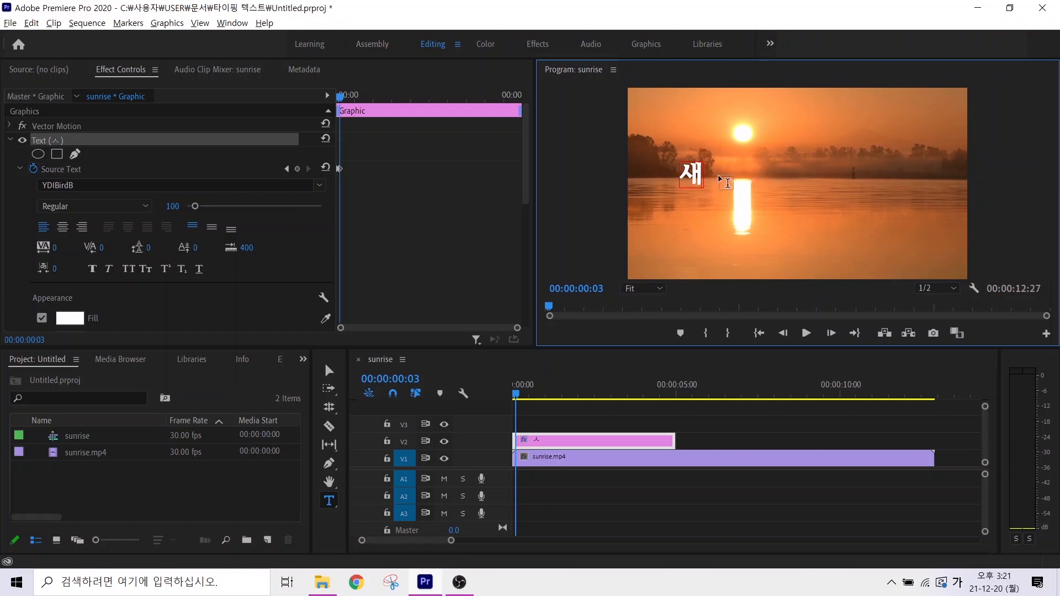
- At 00:00:00:06, add "ㅎ" after "새" so the text reads "새ㅎ"
click(432, 182)
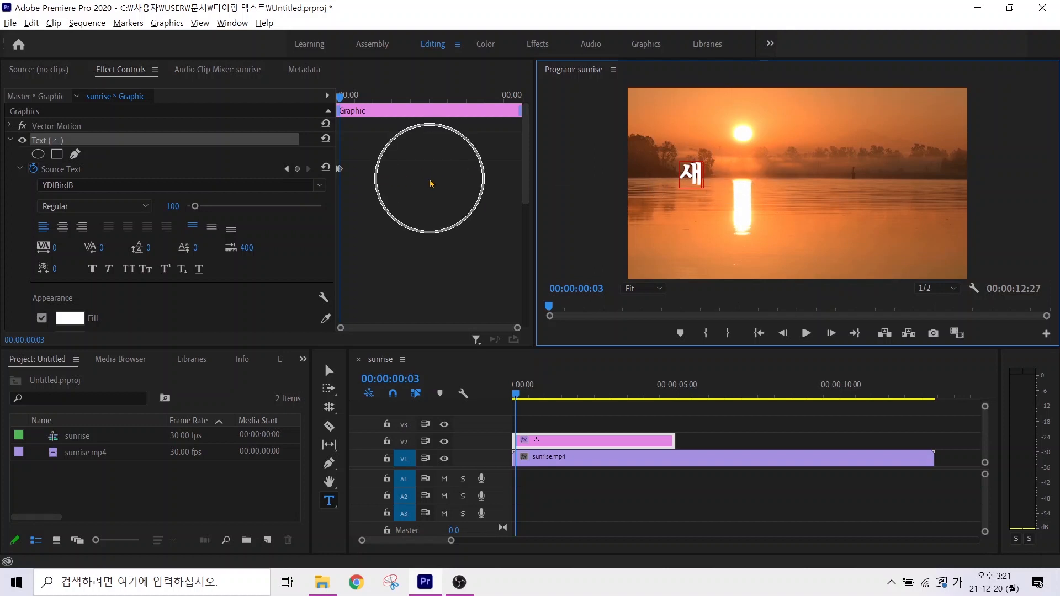
click(419, 183)
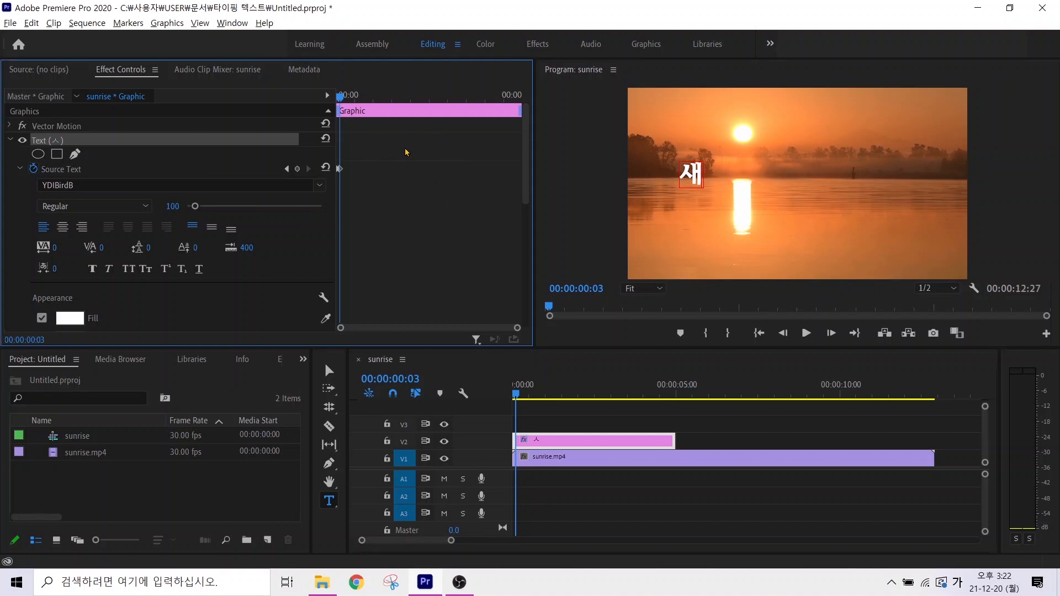
key(Right)
key(Right)
key(Right)
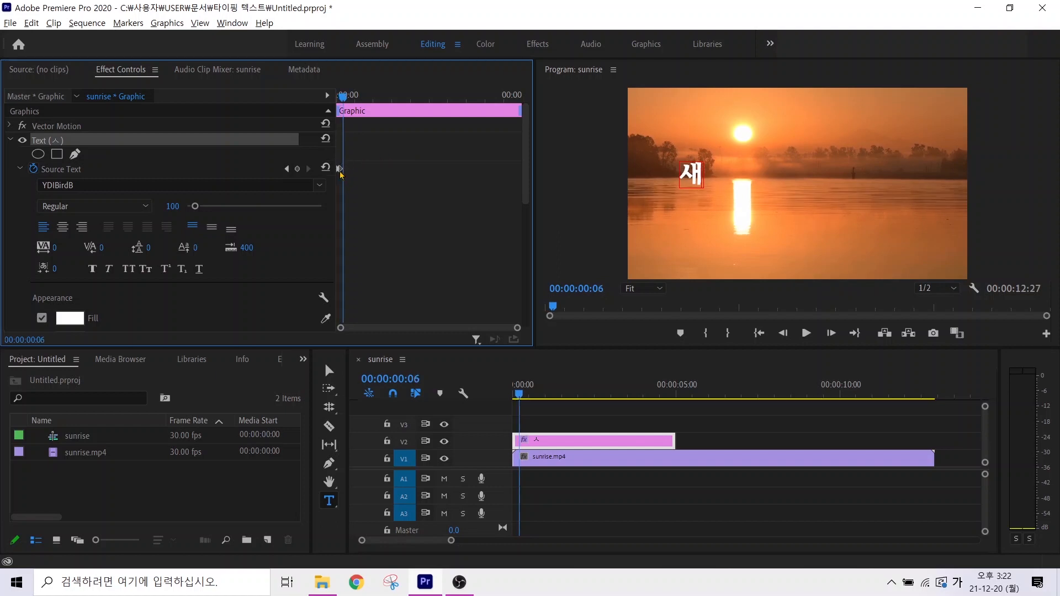
click(704, 178)
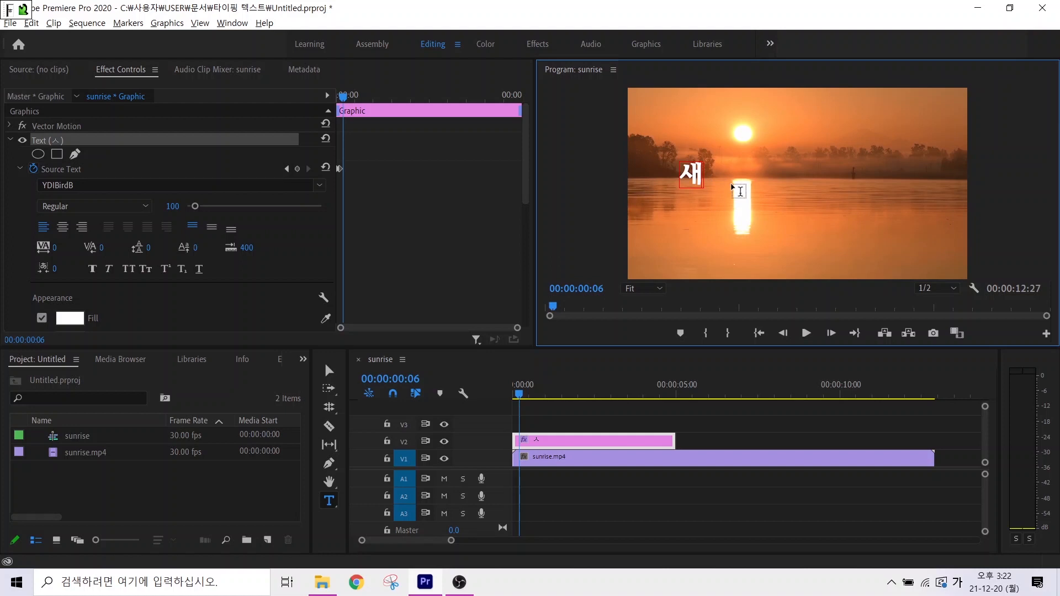
text(ㅎ)
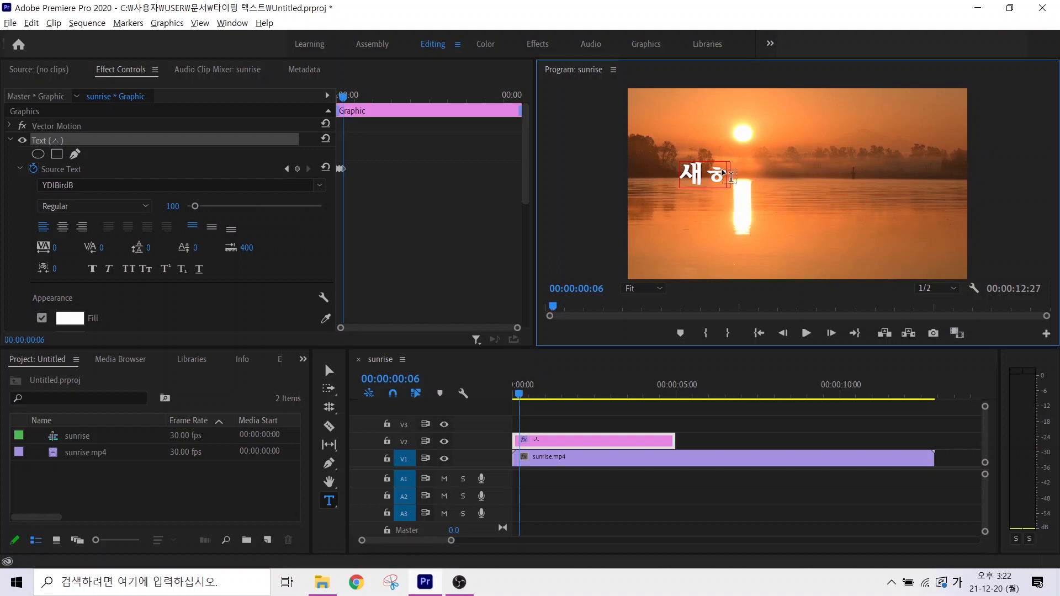
- At 00:00:00:09, replace the "ㅎ" with "해" so the text reads "새해"
click(454, 176)
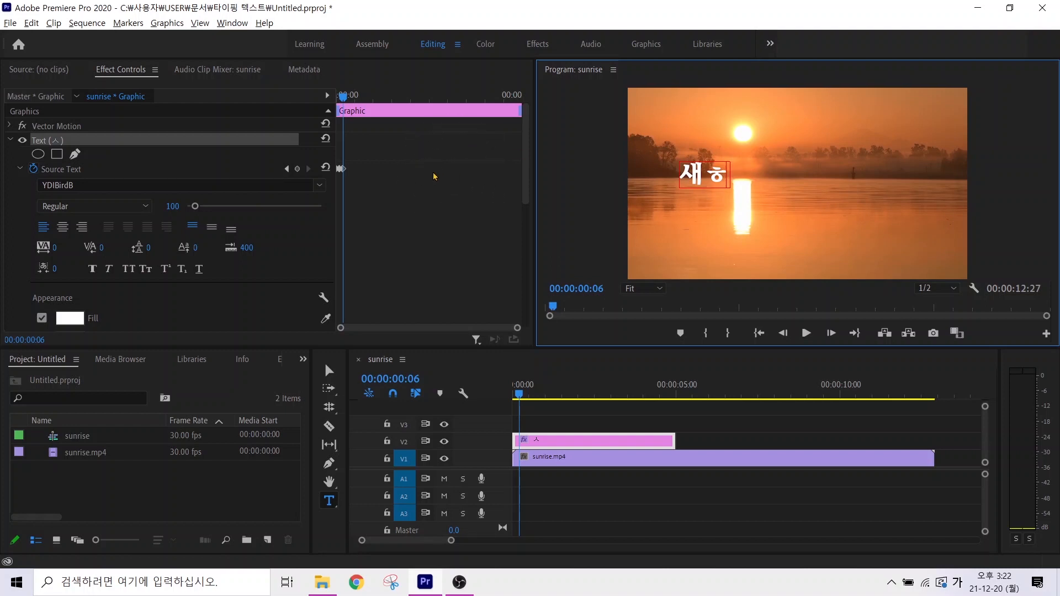
click(434, 177)
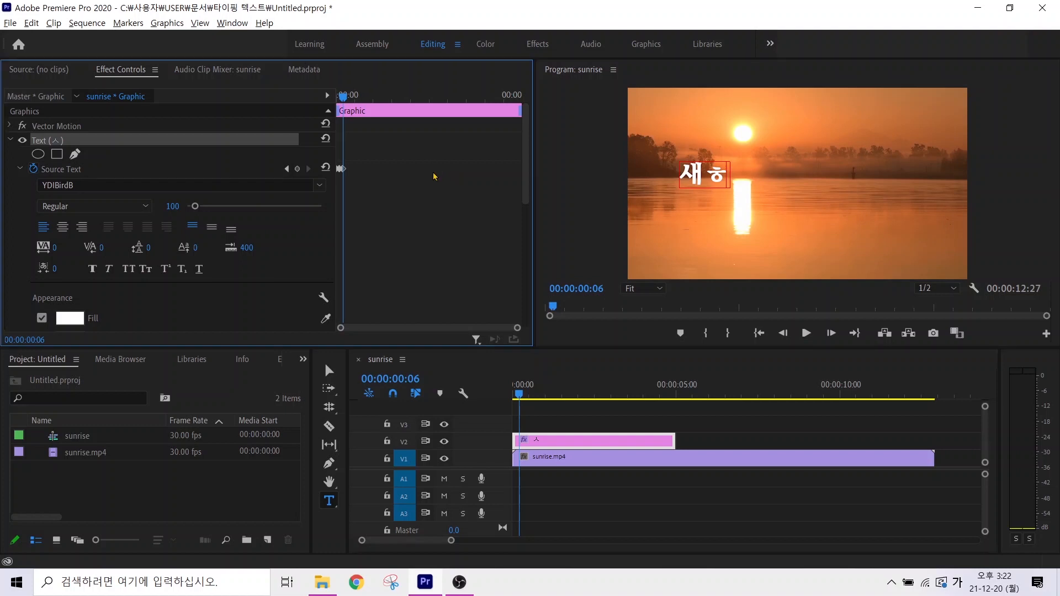
key(Right)
key(Right)
key(Right)
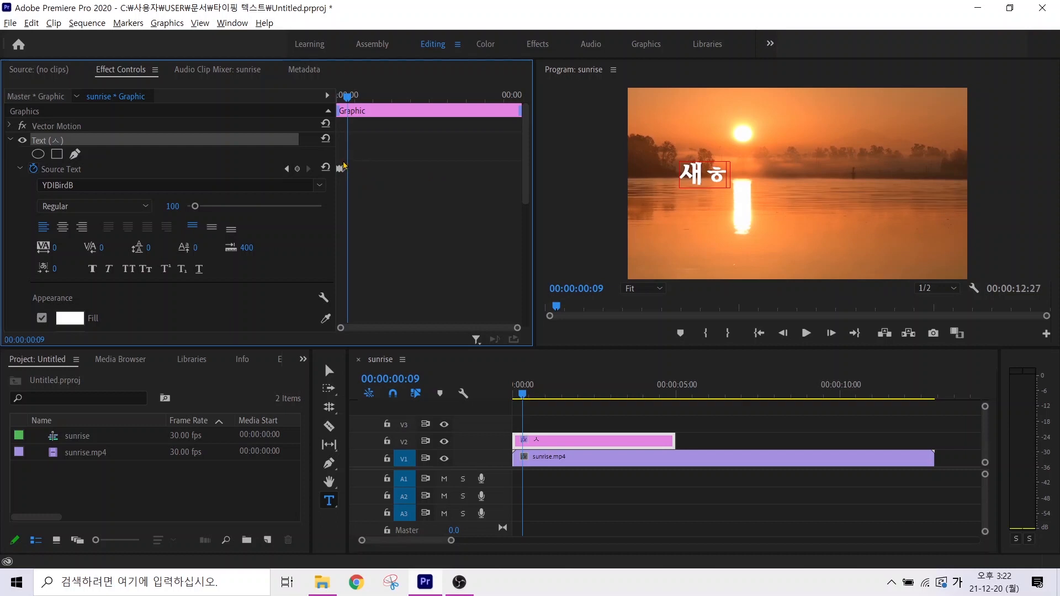
drag(710, 181, 727, 172)
text(해)
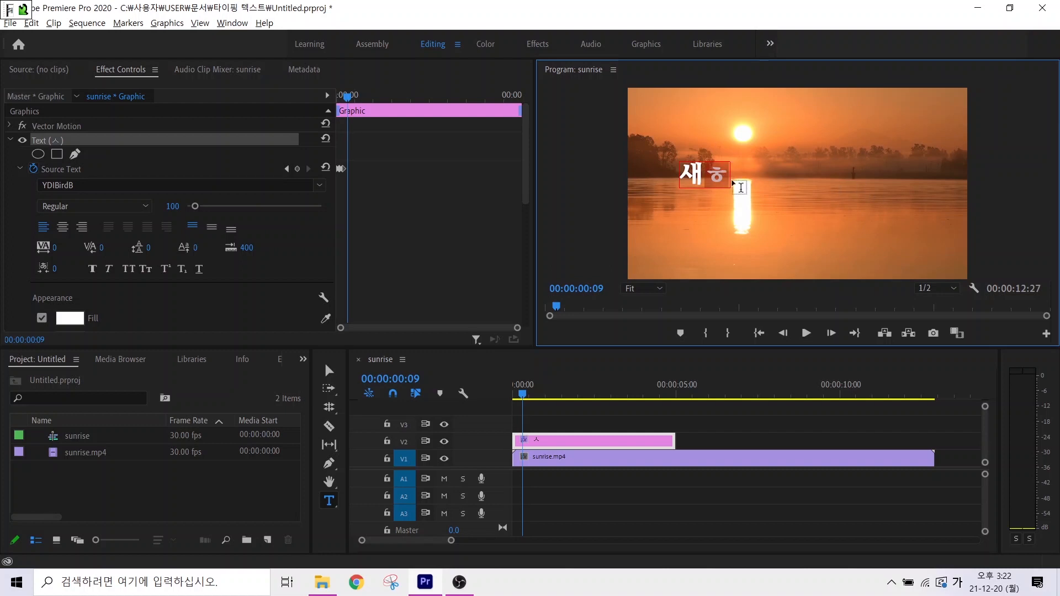
key(Right)
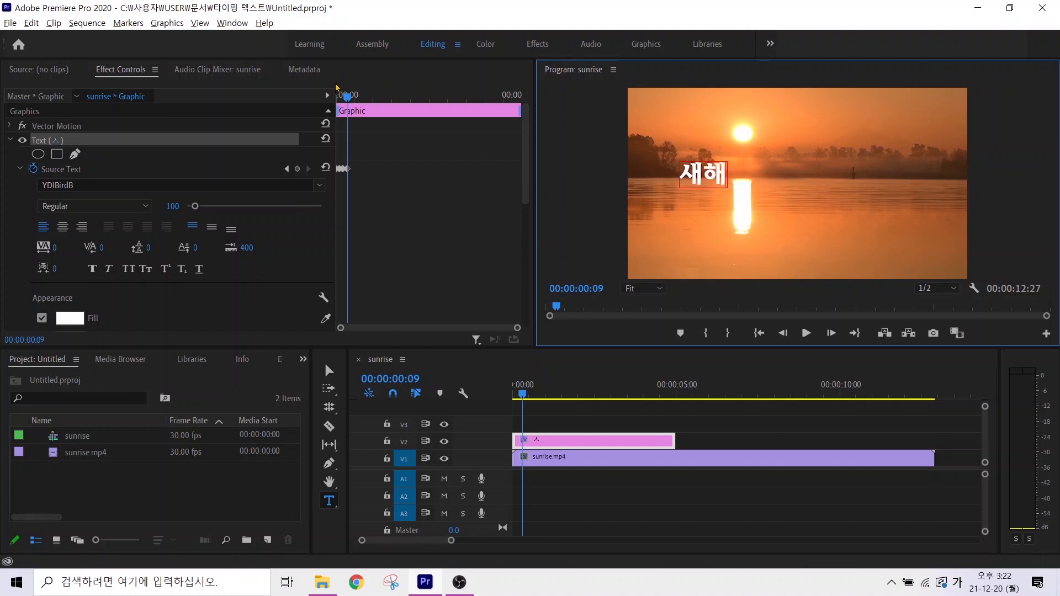
- At 00:00:00:12, add a space after "새해" in the greeting text
click(415, 171)
key(Right)
key(Right)
key(Right)
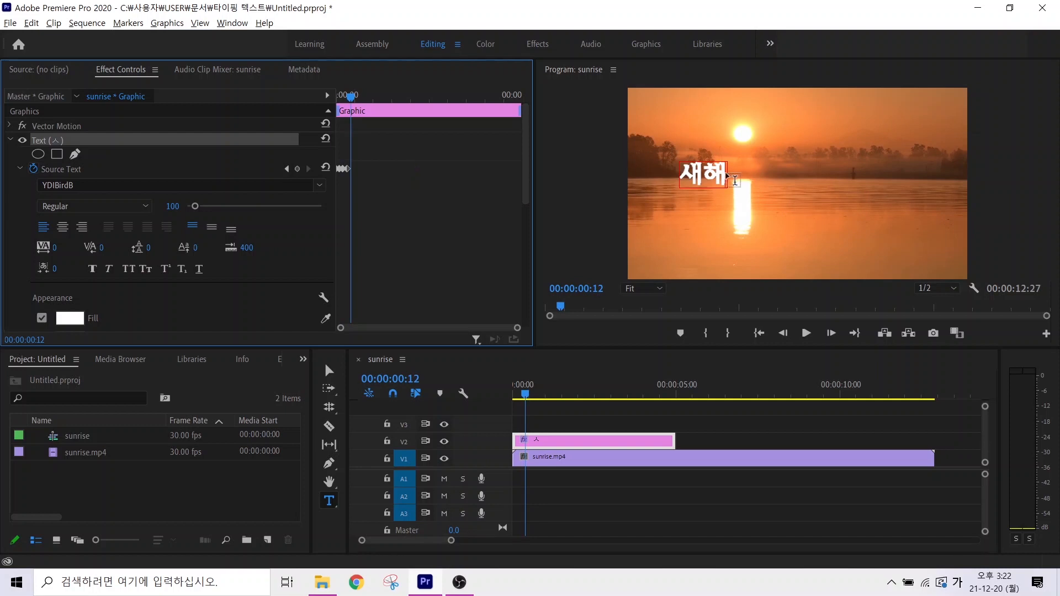
click(733, 181)
- At 00:00:00:15, extend the greeting text to "새해 ㅂ"
click(440, 199)
key(Right)
key(Right)
key(Right)
click(742, 178)
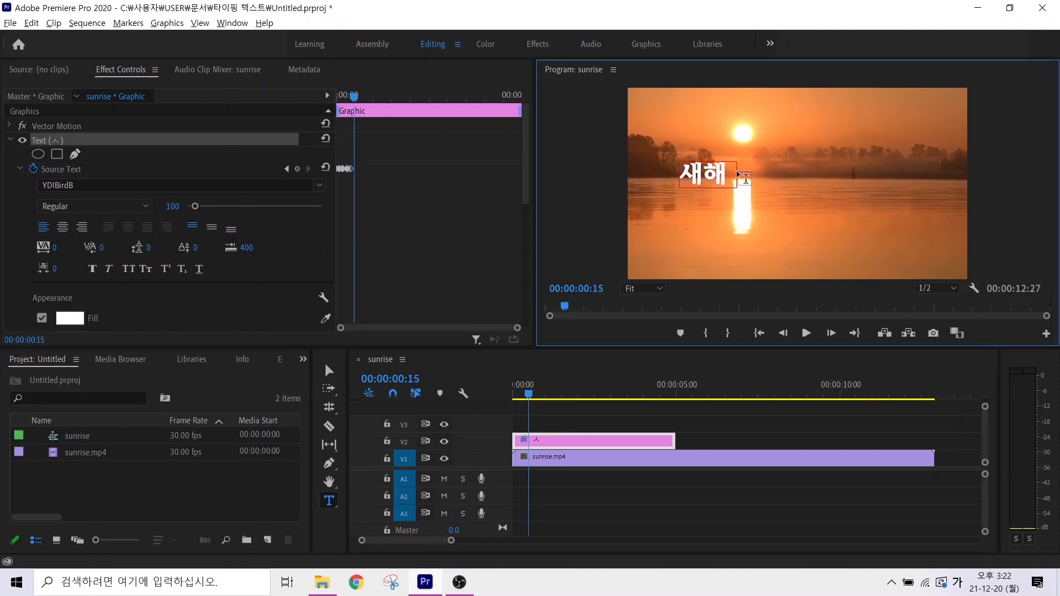
text(ㅂ)
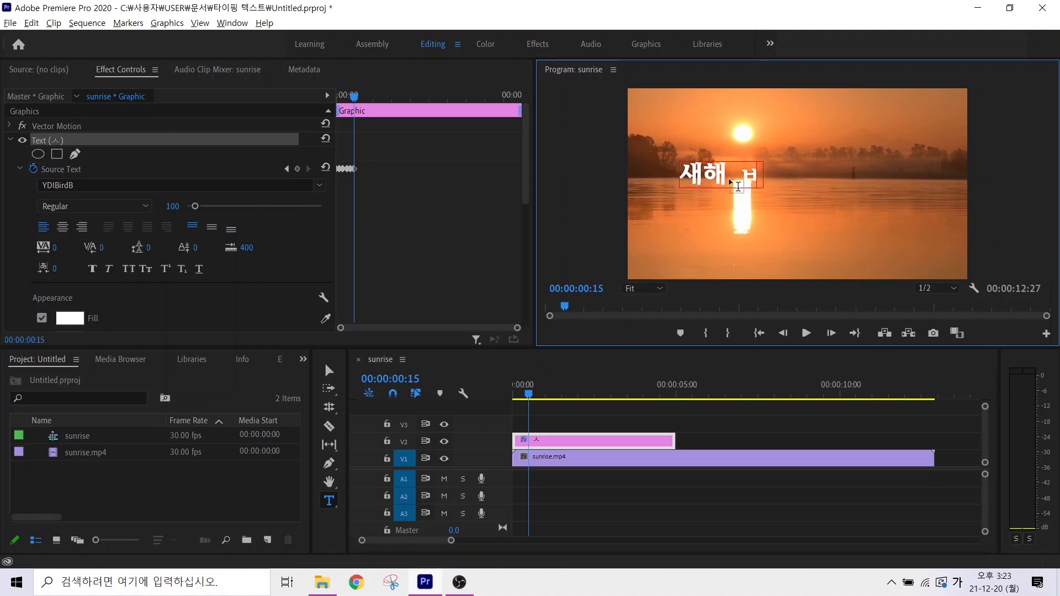
- At 00:00:00:18, replace the "ㅂ" with "보" so the text reads "새해 보"
click(425, 176)
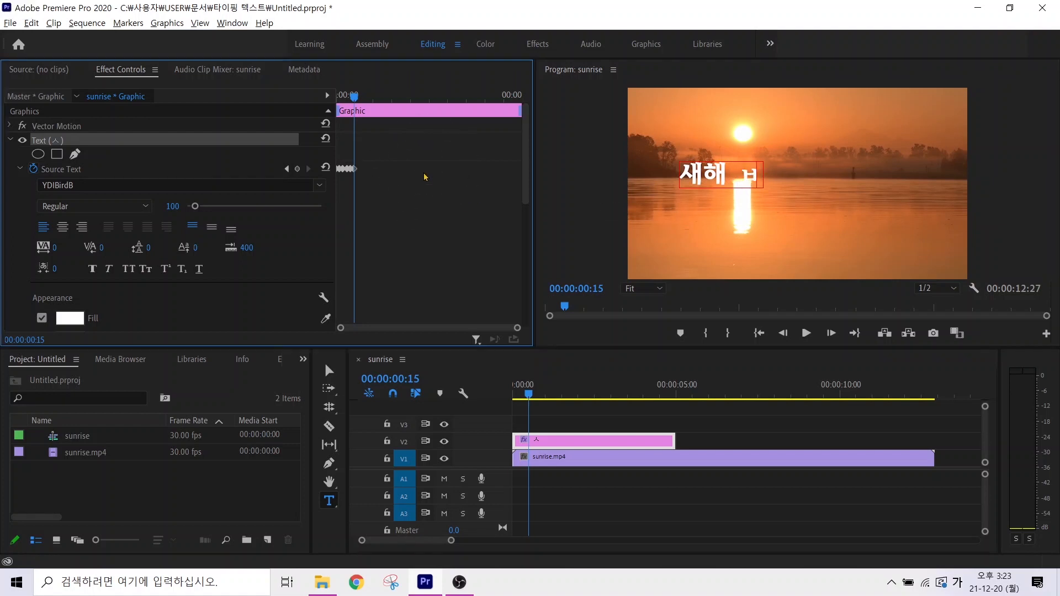
key(Right)
key(Right)
key(Right)
double_click(753, 175)
text(보)
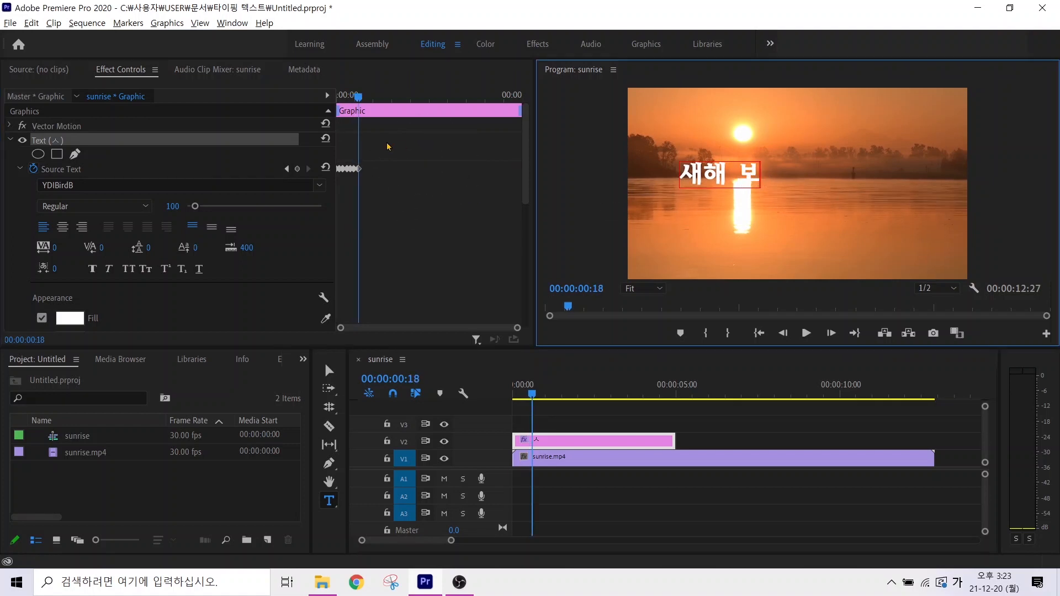
- At 00:00:00:21, replace "보" with "복" so the text reads "새해 복"
click(389, 148)
key(Right)
key(Right)
key(Right)
double_click(751, 175)
text(복)
- At 00:00:00:24, add a space after "새해 복" in the greeting text
click(453, 180)
key(Right)
key(Right)
key(Right)
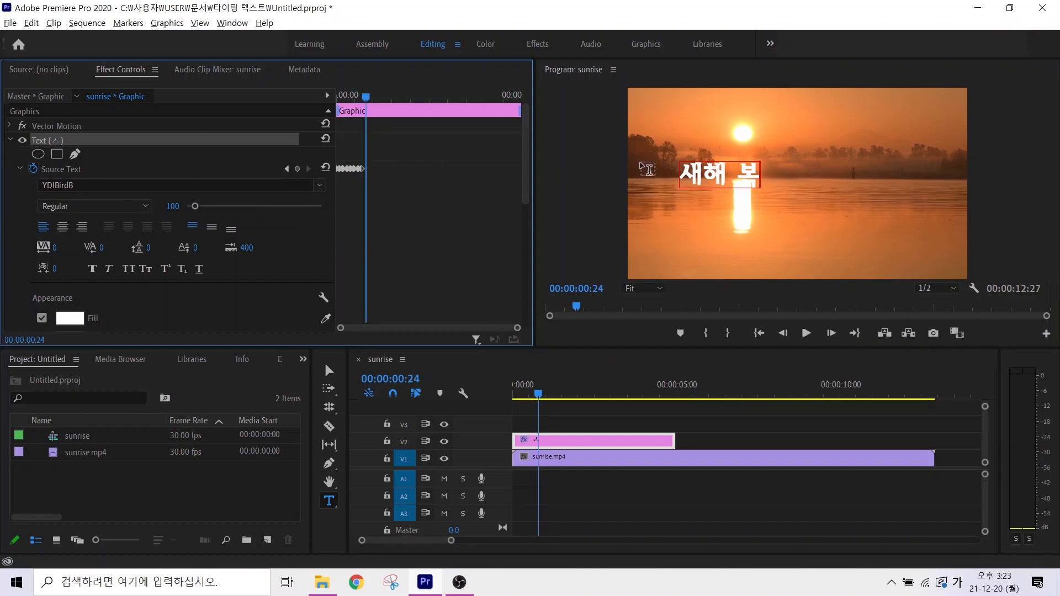
click(755, 179)
- At 00:00:00:27, extend the greeting text to "새해 복 ㅁ"
click(428, 191)
key(Right)
key(Right)
key(Right)
click(754, 175)
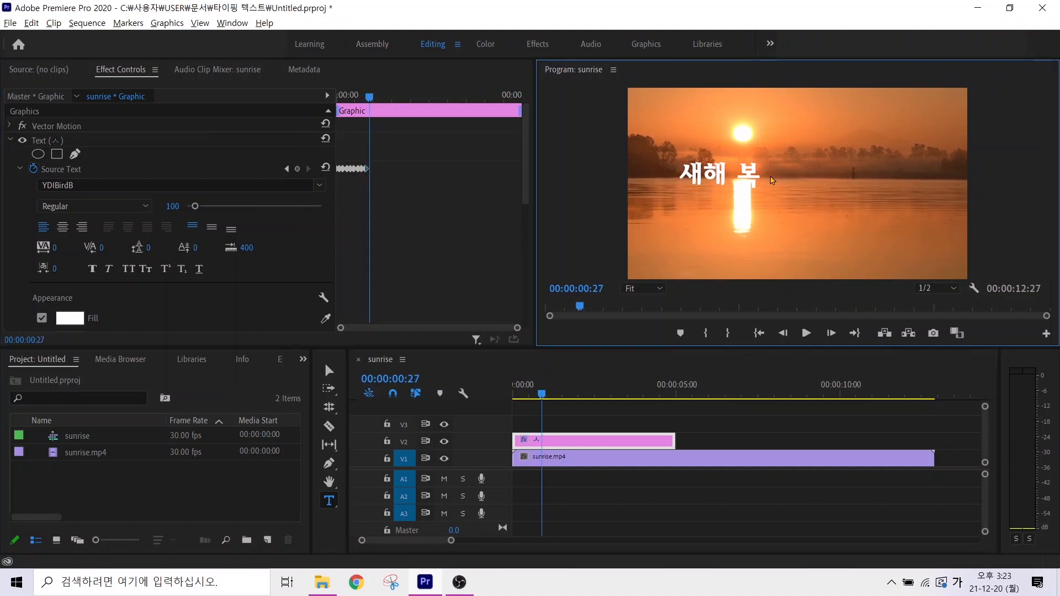
text(ㅁ)
- Advance three frames and replace the "ㅁ" with "마" so the text reads "새해 복 마"
click(397, 189)
key(Right)
key(Right)
key(Right)
drag(801, 178, 768, 176)
text(마)
- Advance another three frames and change "마" to "만" so the text reads "새해 복 만"
click(413, 193)
key(Right)
key(Right)
key(Right)
text(만)
- At 00:00:01:06, change "만" to "많" so the text reads "새해 복 많"
click(450, 194)
key(Right)
key(Right)
key(Right)
text(많)
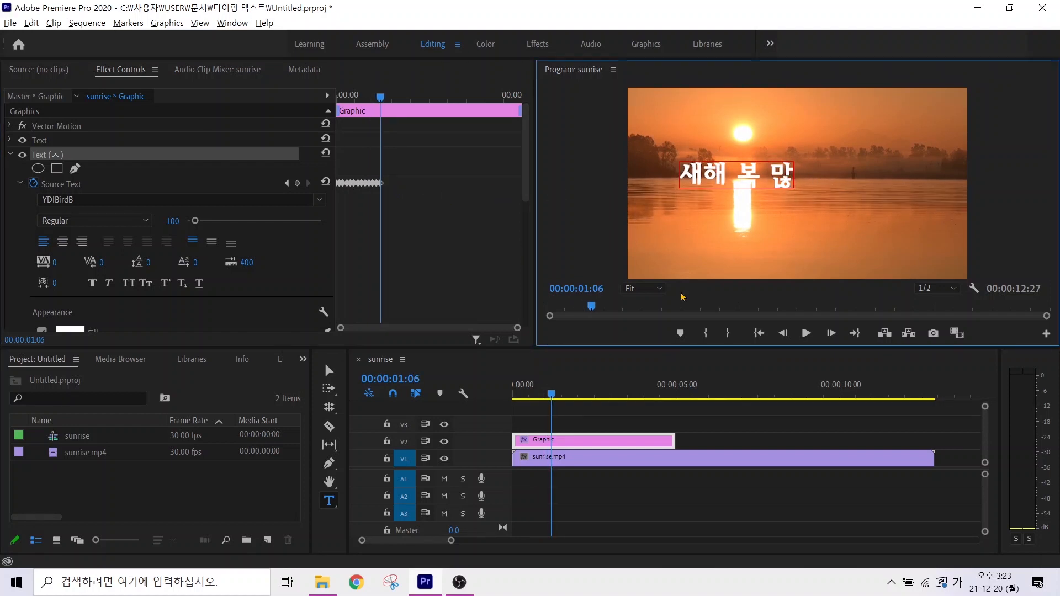
- At 00:00:01:09, add "ㅇ" after "새해 복 많" in the greeting text
click(434, 190)
key(Right)
key(Right)
key(Right)
click(784, 177)
text(ㅁ)
key(BackSpace)
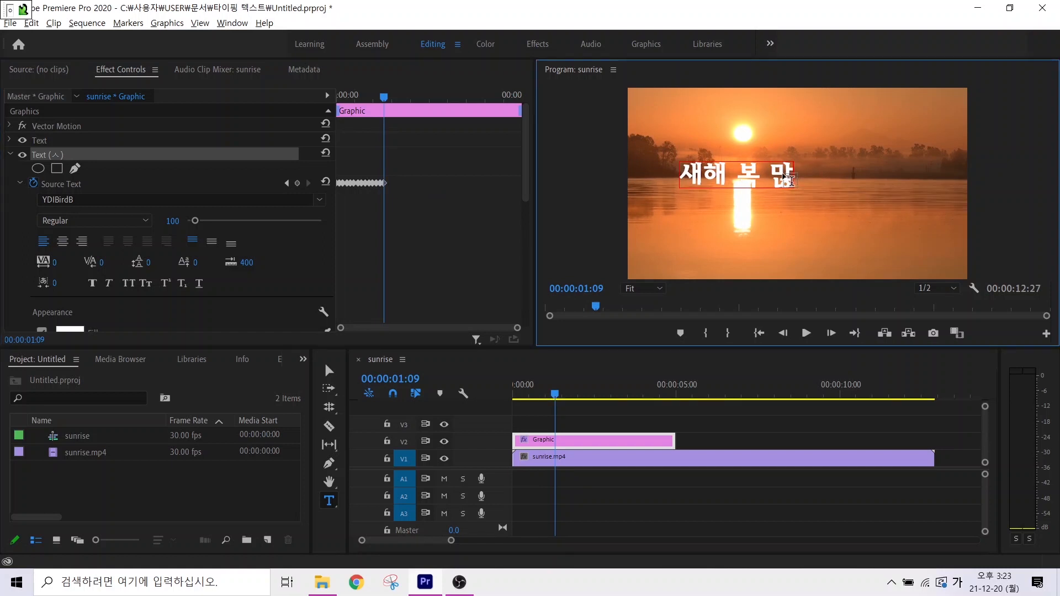
text(ㅇ)
- At 00:00:01:12, replace the "ㅇ" with "이" so the text reads "새해 복 많이"
click(412, 198)
key(Right)
key(Right)
key(Right)
drag(790, 175, 811, 173)
text(이)
- At 00:00:01:15, add a space after "새해 복 많이" in the greeting text
click(441, 200)
key(Right)
key(Right)
key(Right)
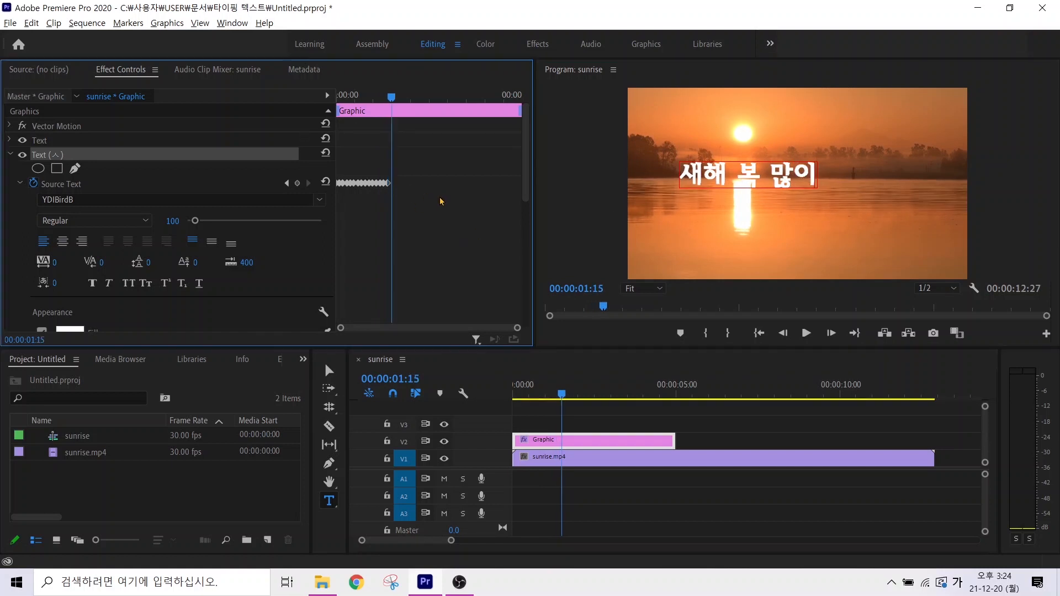
click(818, 179)
- Continue in three-frame increments, adding "ㅂ" and changing it to "바" so the text reads "새해 복 많이 바"
click(442, 193)
key(Right)
key(Right)
key(Right)
click(835, 176)
text(ㅂ바)
- At 00:00:01:24, change "바" to "받" so the text reads "새해 복 많이 받"
click(444, 196)
key(Right)
key(Right)
key(Right)
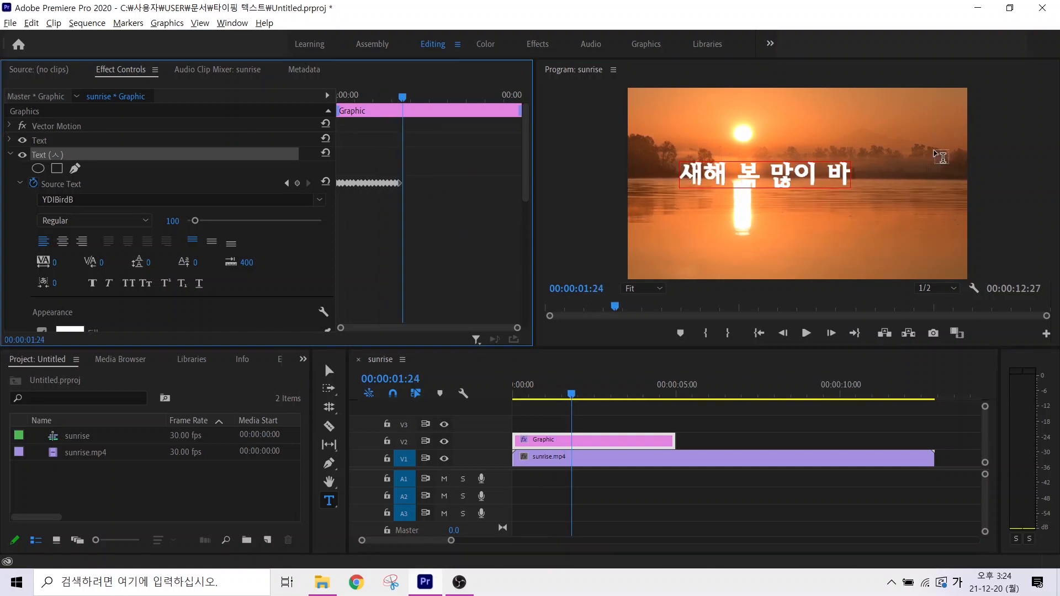
text(받)
drag(832, 176, 938, 179)
- Continue in three-frame increments, adding the syllable "으" so the text reads "새해 복 많이 받으"
click(450, 196)
key(Right)
key(Right)
key(Right)
click(853, 176)
text(으)
- Advance three frames and add "ㅅ" after "새해 복 많이 받으"
click(447, 199)
key(Right)
key(Right)
key(Right)
click(877, 177)
text(ㅅ)
- Finish the remaining three-frame keyframes up to 00:00:02:12, completing the text as "새해 복 많이 받으세요"
click(447, 199)
key(Right)
key(Right)
key(Right)
text(요)
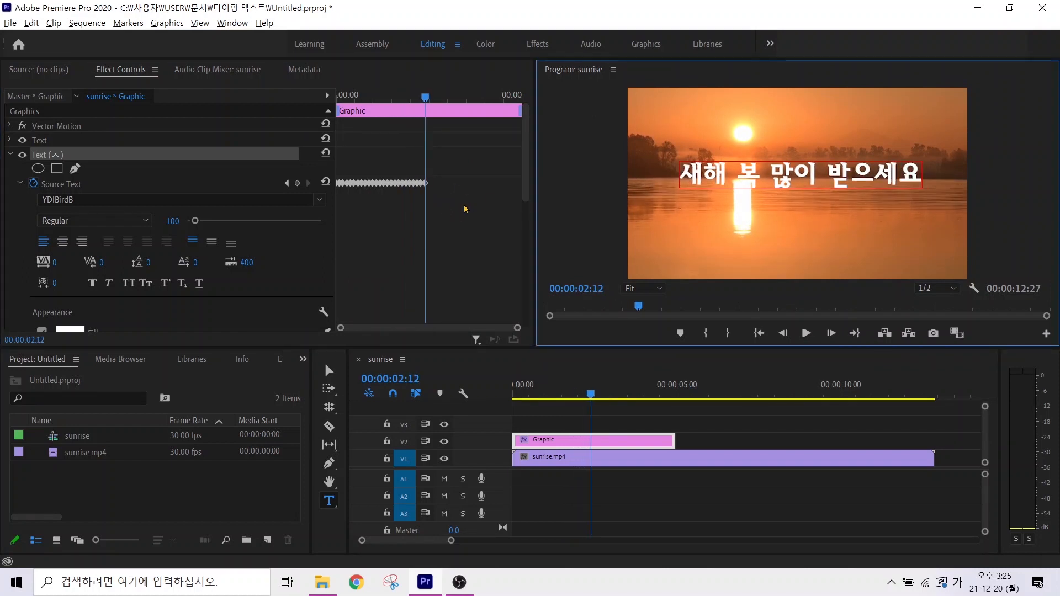
- Return to 00:00:00:00 and scrub through the Source Text keyframes to preview the typing effect
click(465, 208)
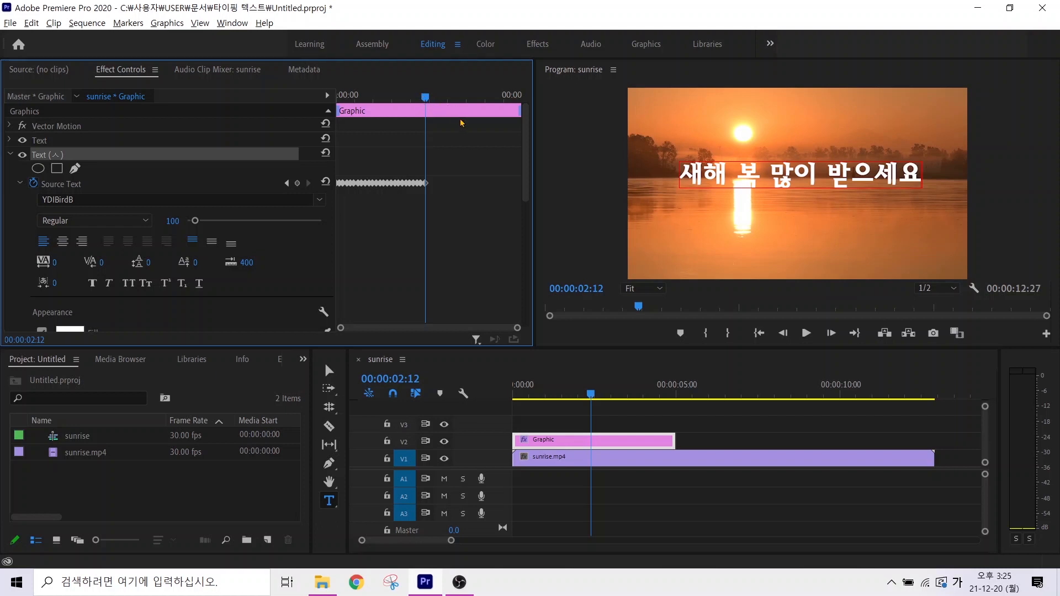
key(Home)
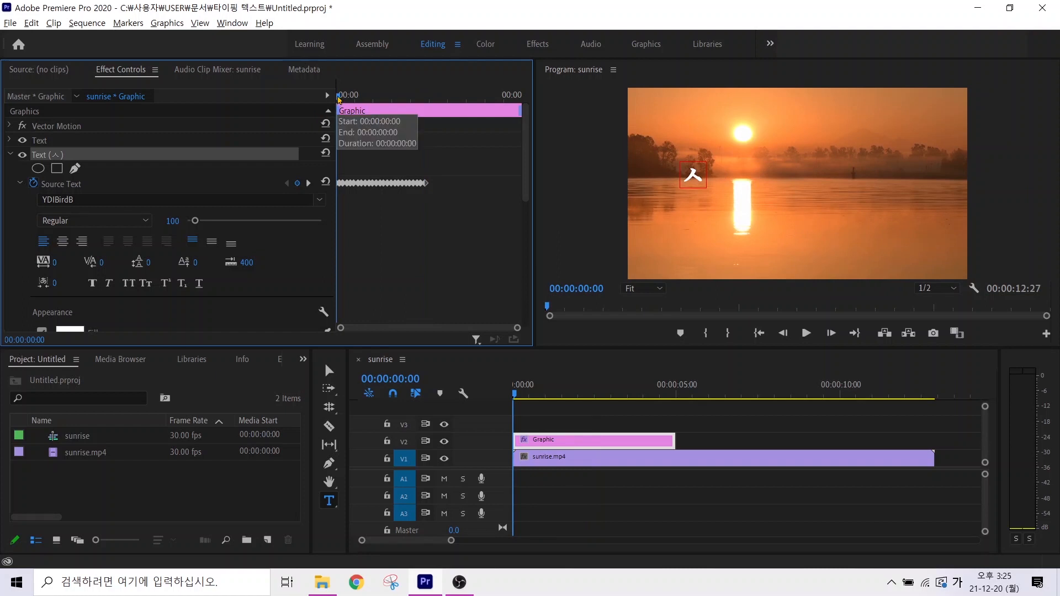
drag(339, 99, 427, 97)
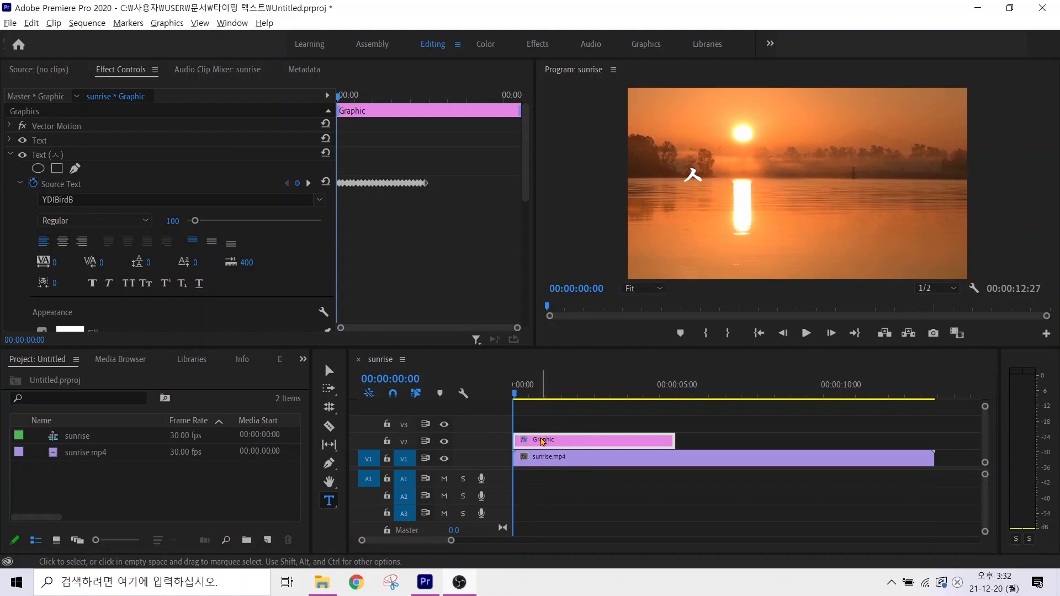
- Shift the Graphic clip to start about one second into the sequence and play back the typing effect
drag(548, 440, 575, 442)
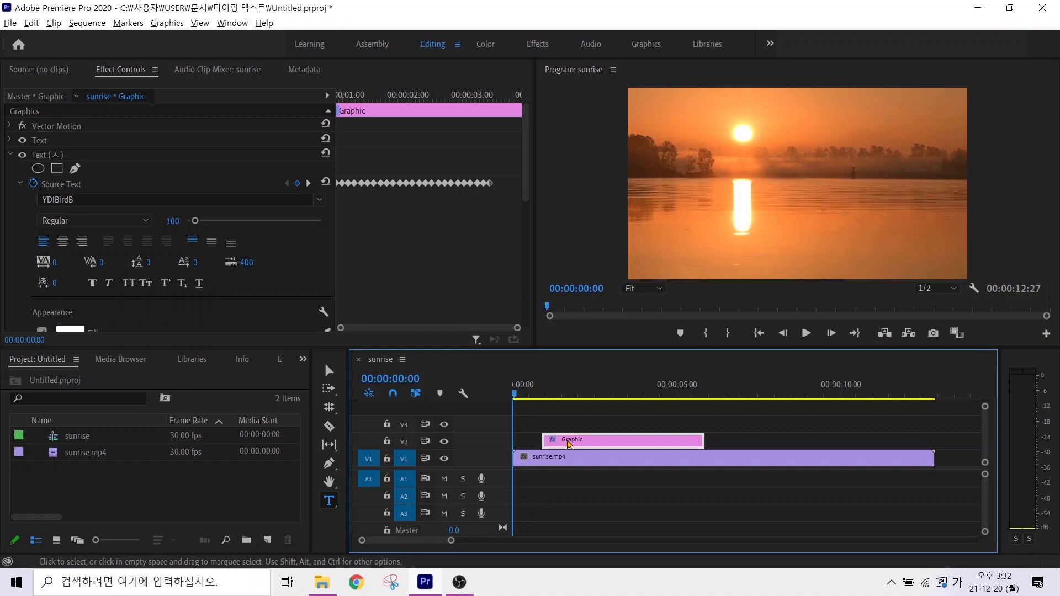
key(space)
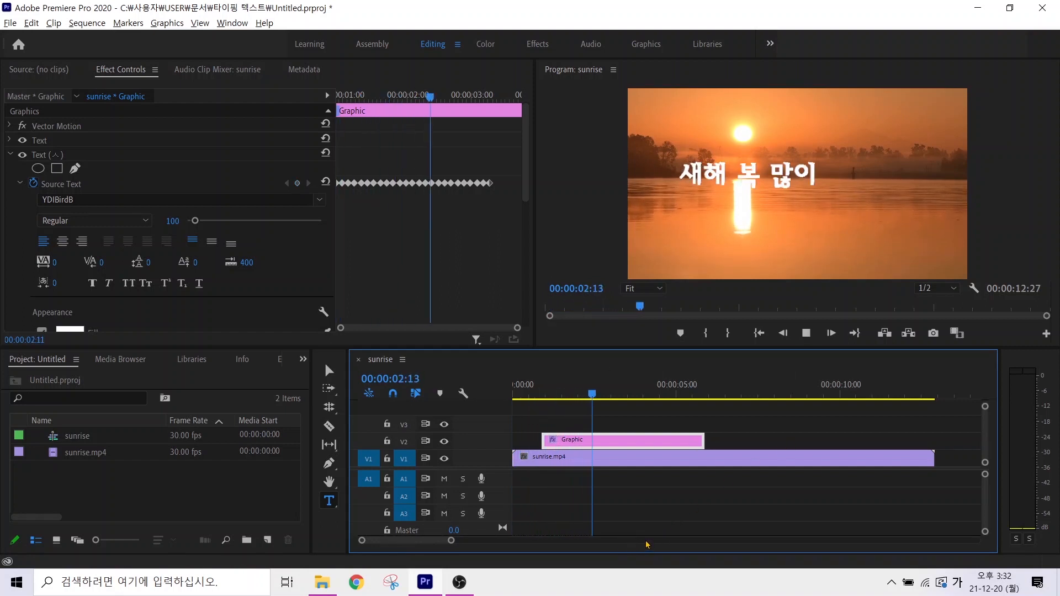
key(space)
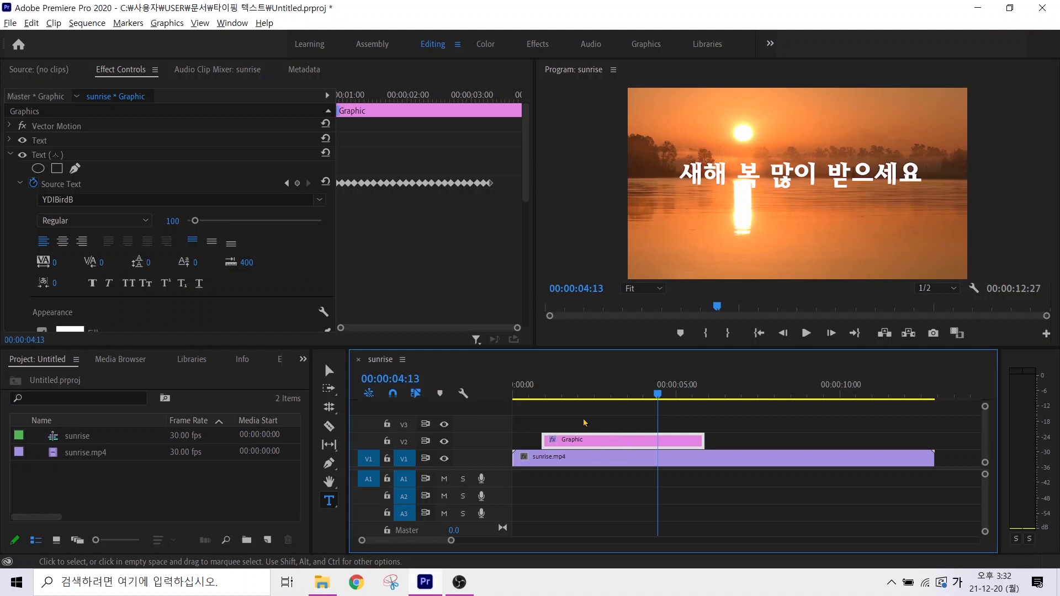
- Inspect the Graphic clip's Speed/Duration settings and close them without changes
click(589, 438)
right_click(600, 445)
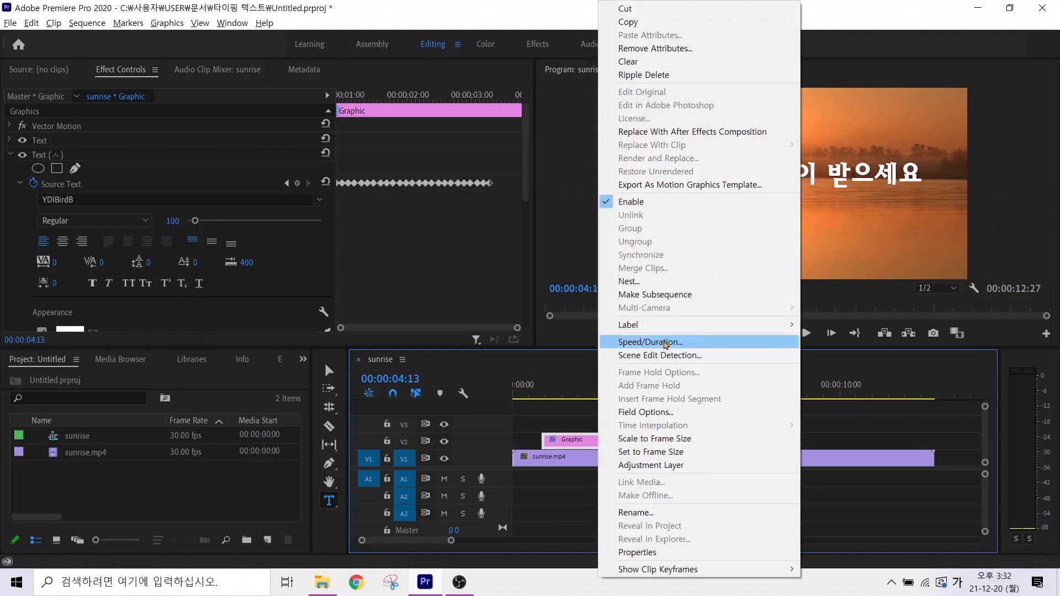
click(666, 344)
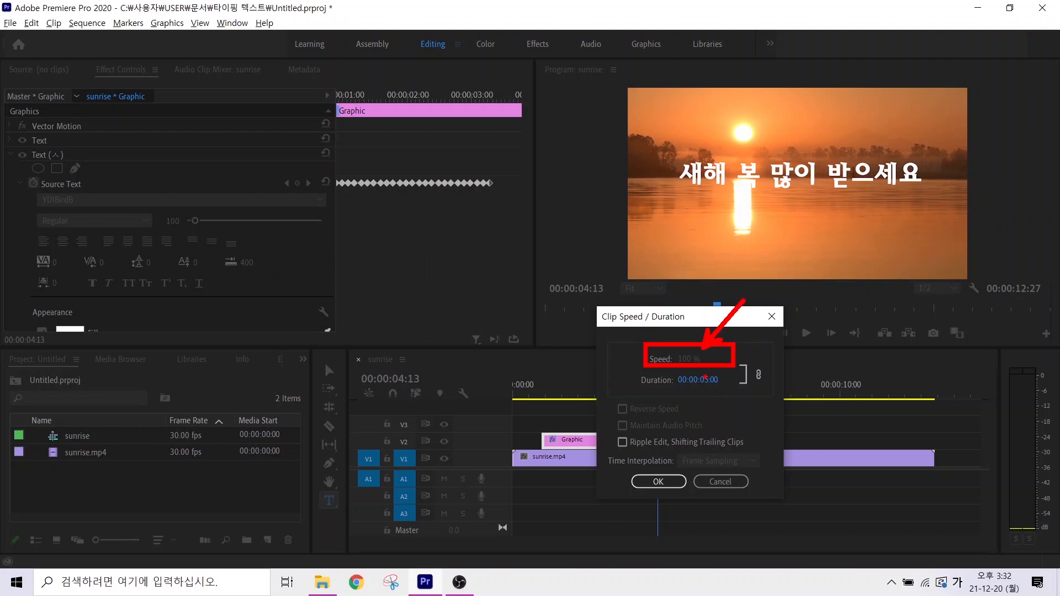
click(705, 482)
- Inspect the sunrise.mp4 clip's Speed/Duration settings for comparison and close them without changes
click(722, 464)
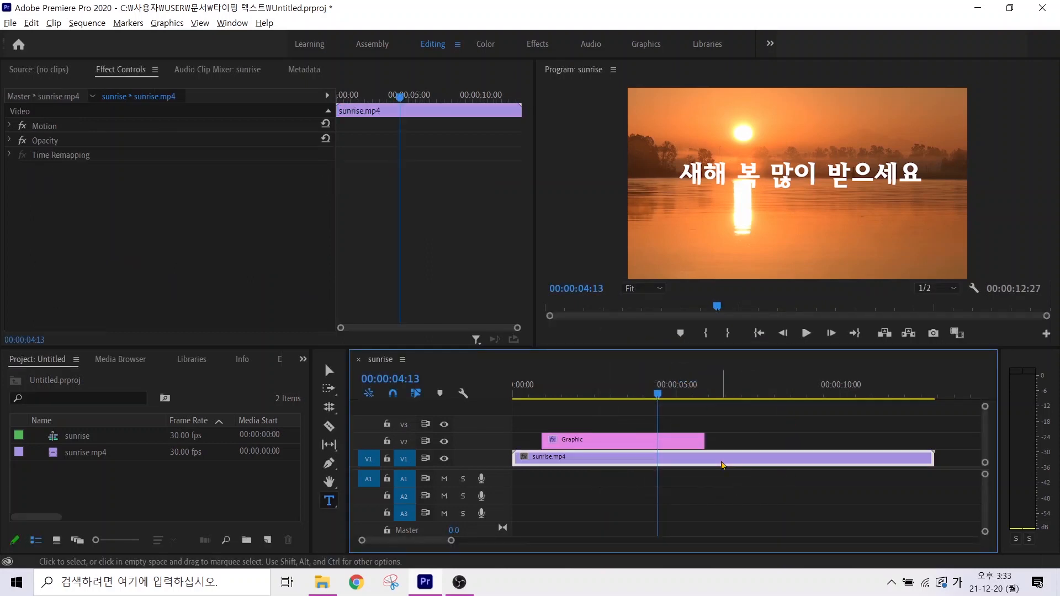
right_click(722, 465)
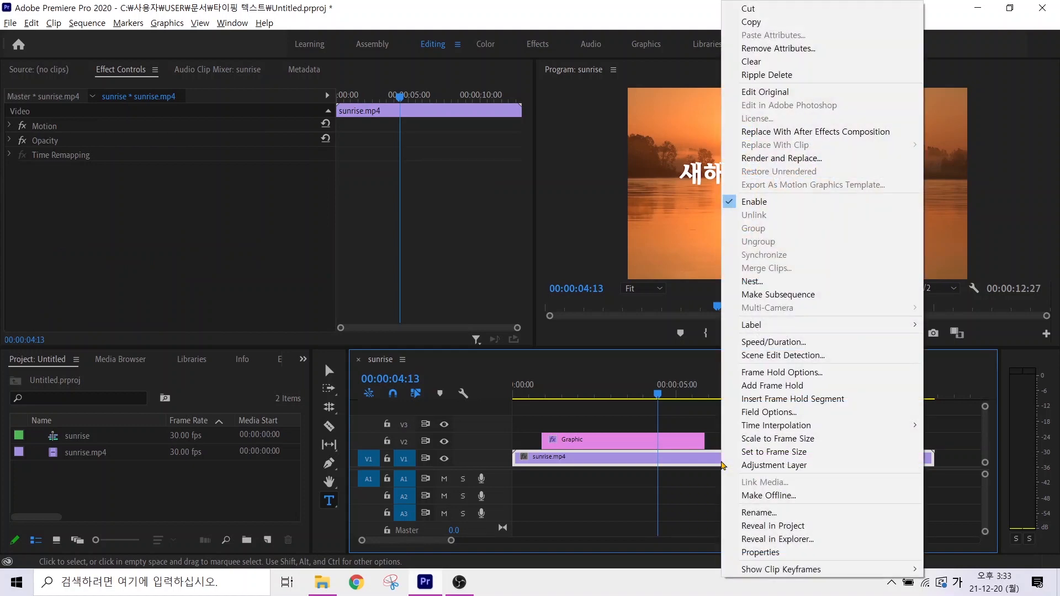
click(783, 355)
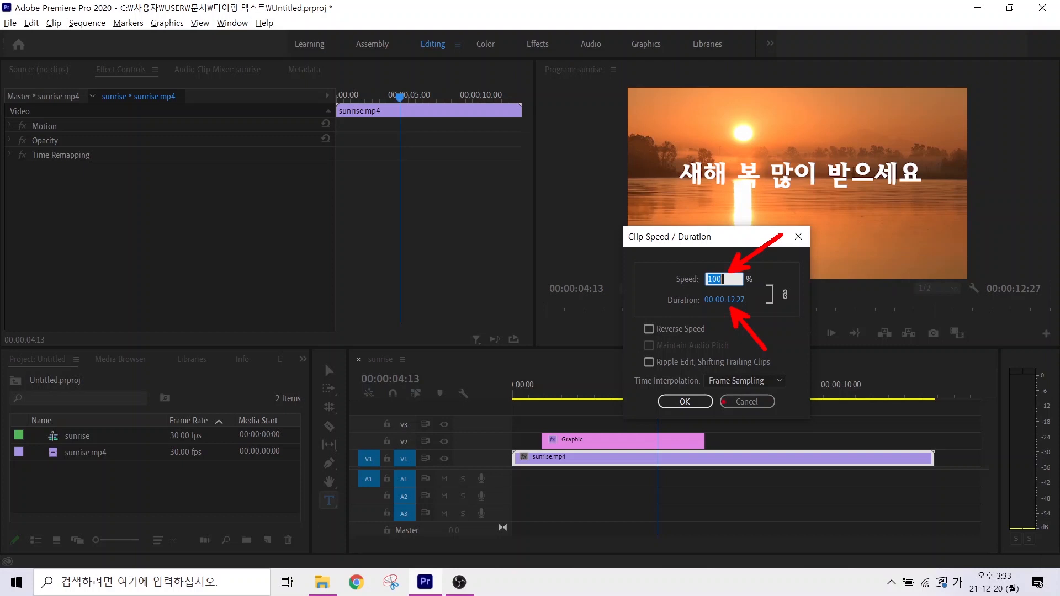
key(Escape)
click(745, 403)
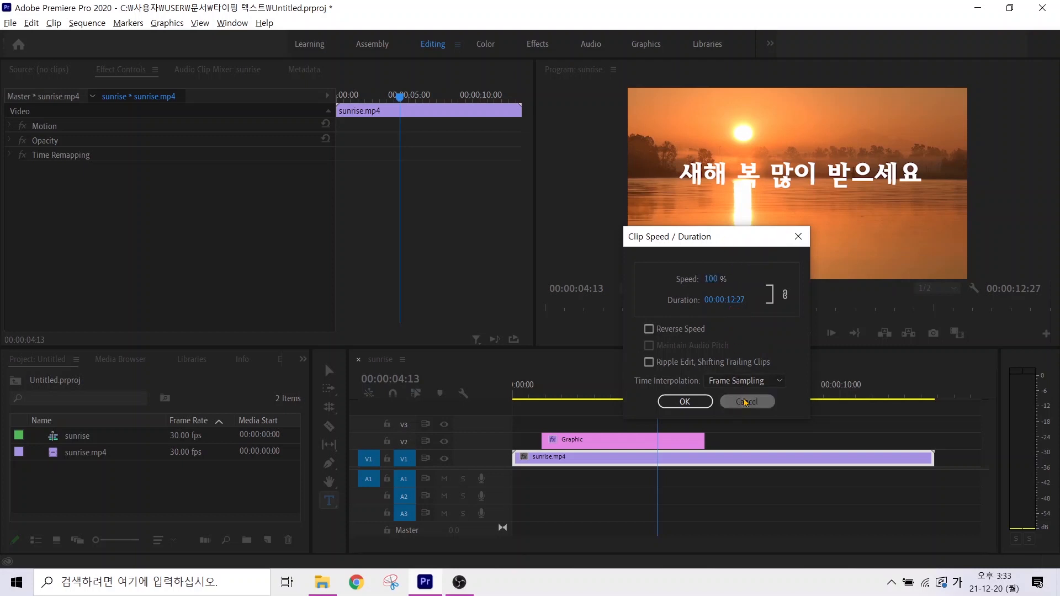
- Nest the Graphic clip on V2 into a sequence named "텍스트"
click(596, 440)
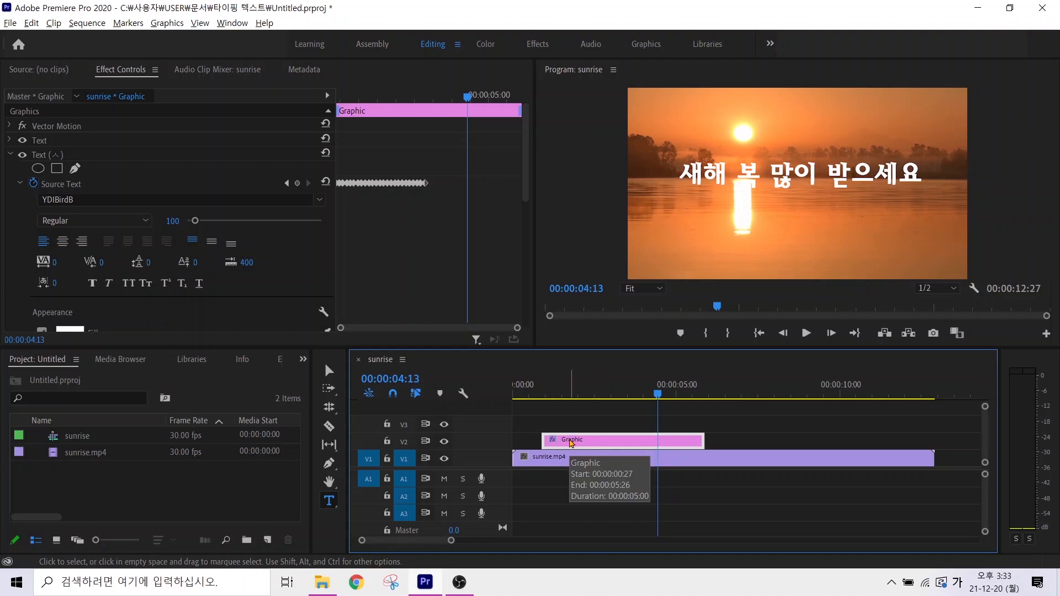
right_click(595, 441)
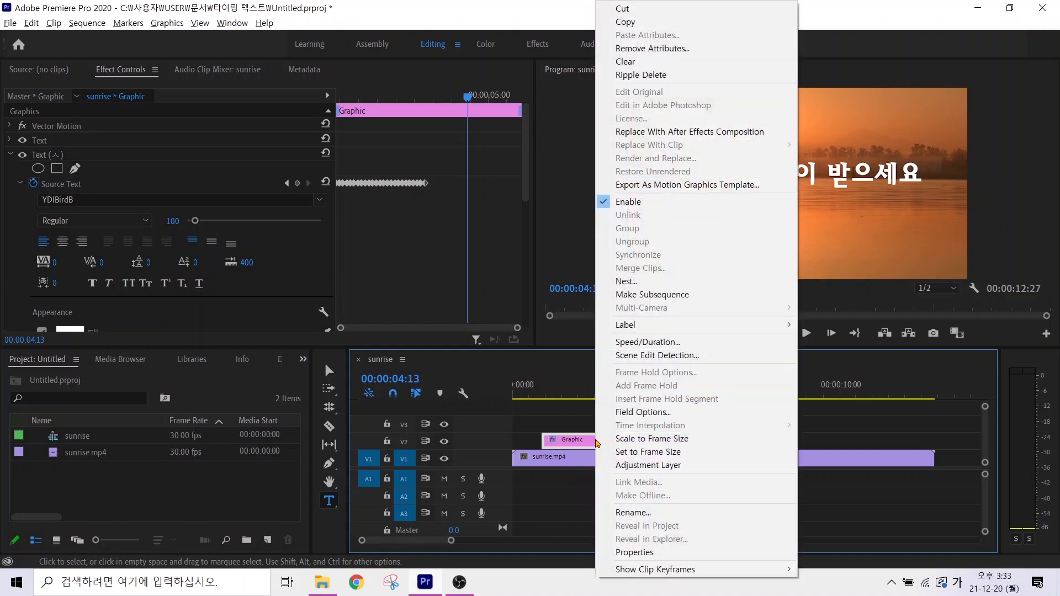
click(627, 282)
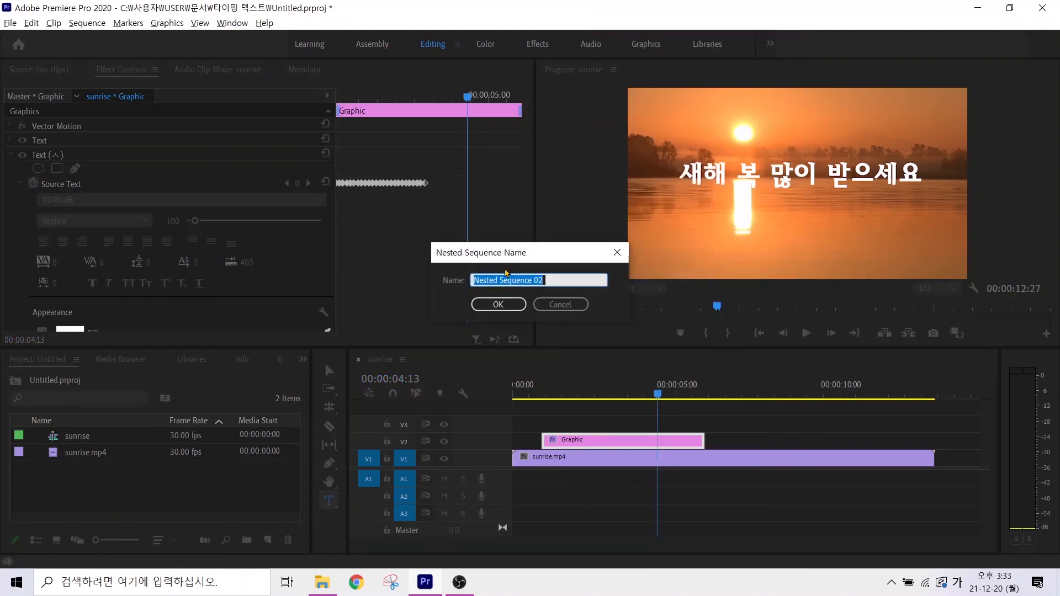
text(ㅅ)
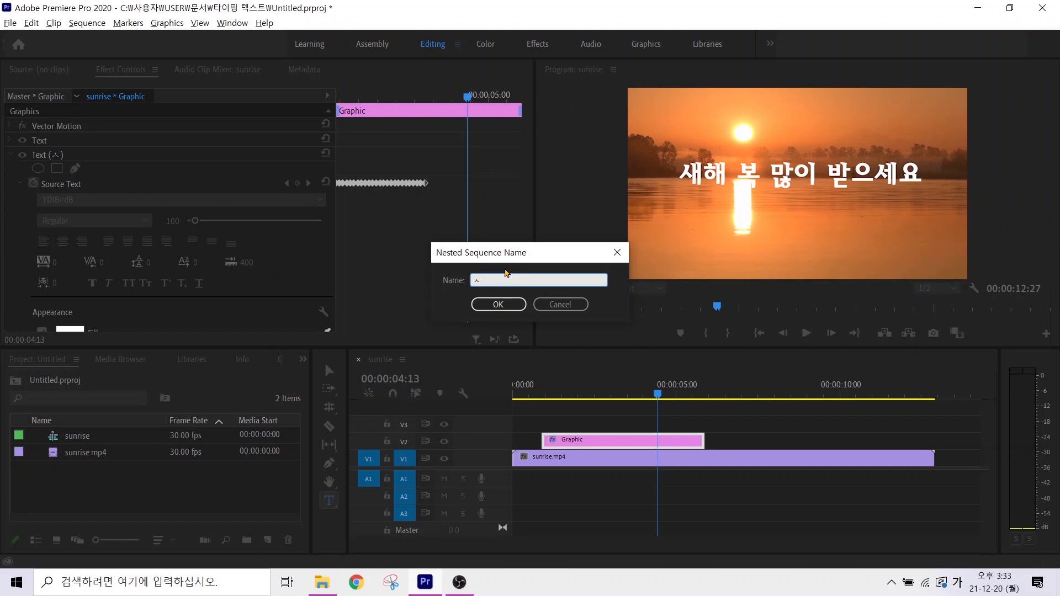
text(텍스트)
key(Return)
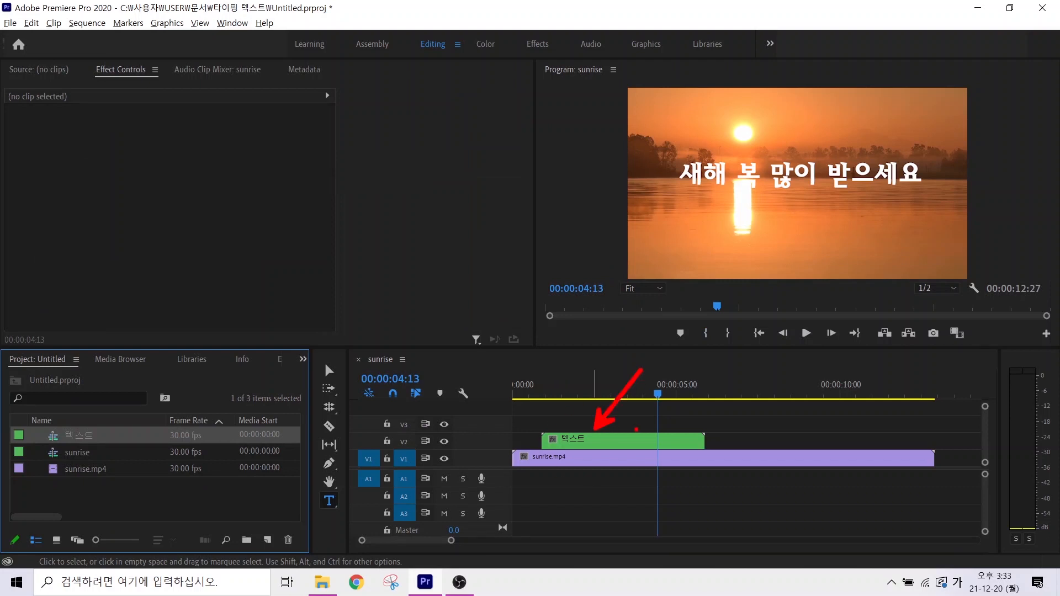
- Set the nested "텍스트" clip's speed to 200% and play back the typing effect
click(596, 445)
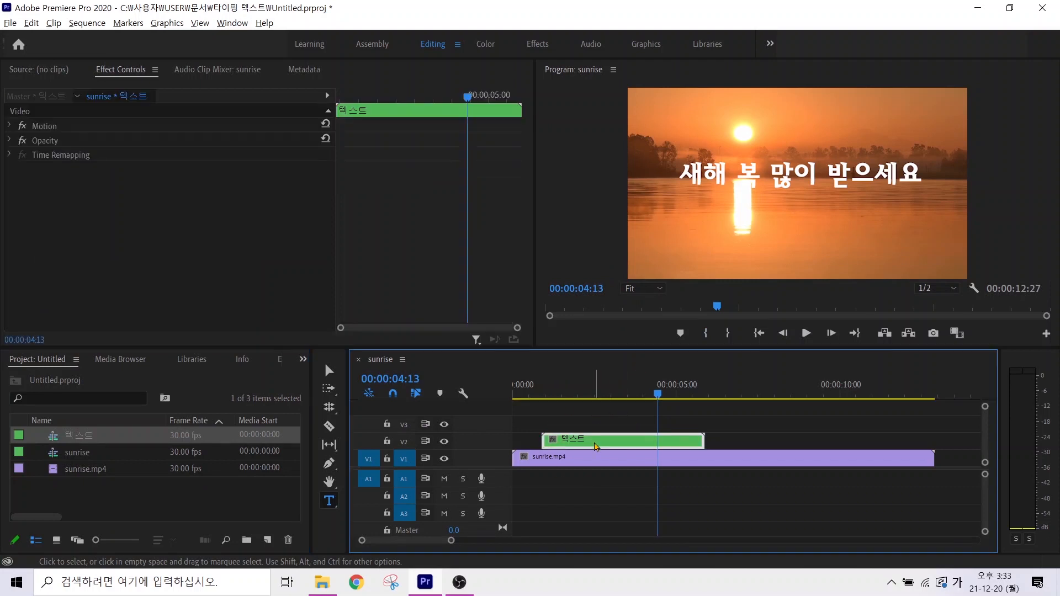
right_click(597, 445)
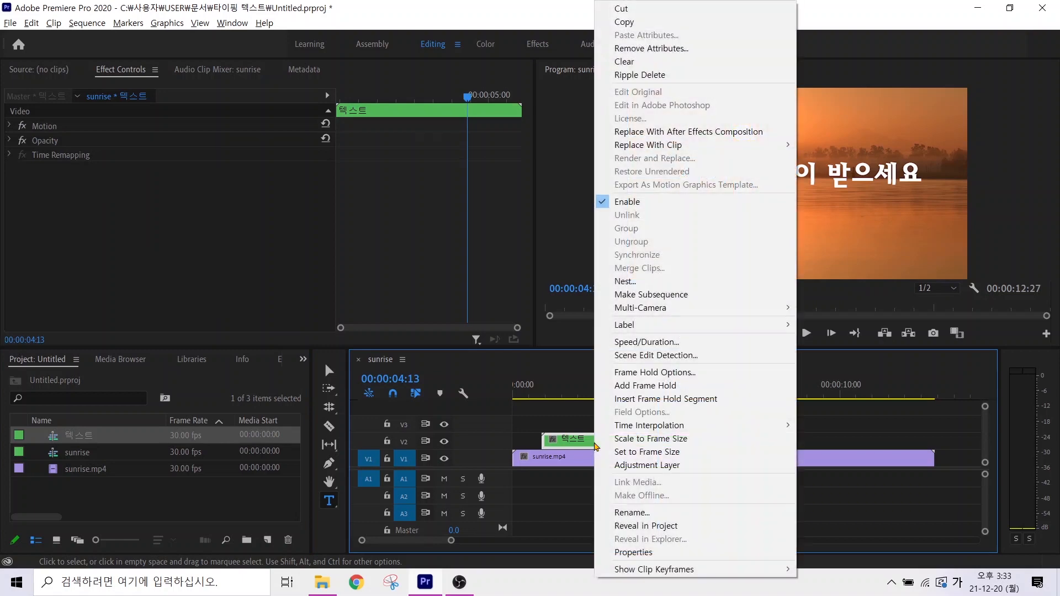
click(632, 343)
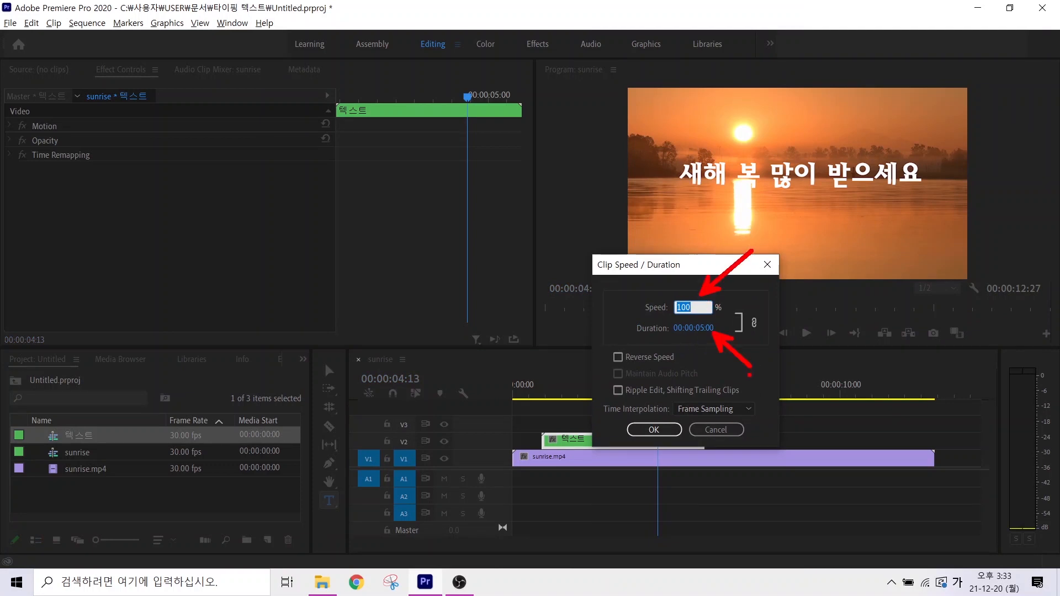
key(Escape)
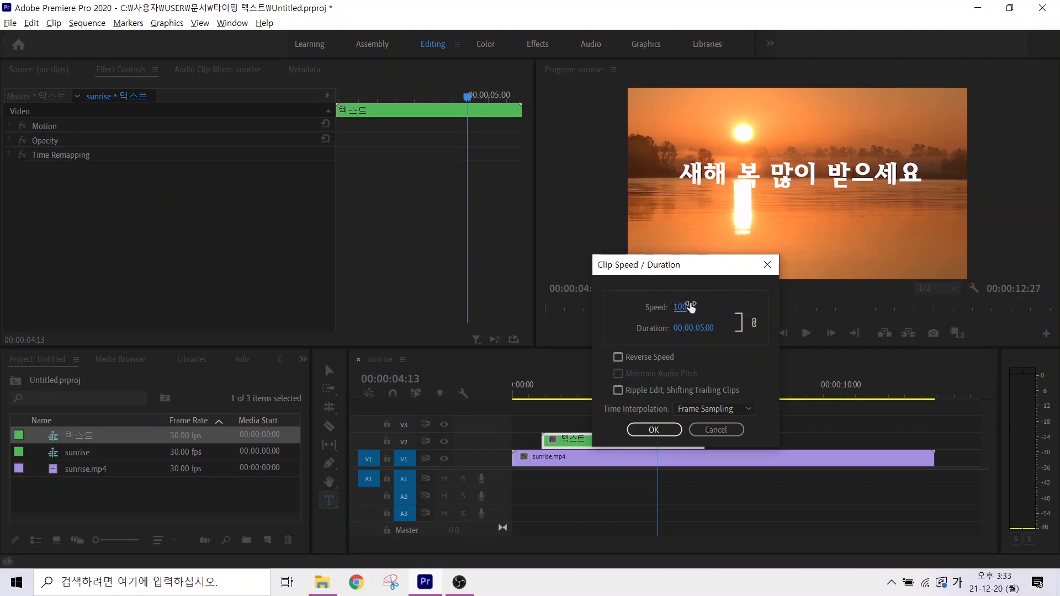
click(680, 309)
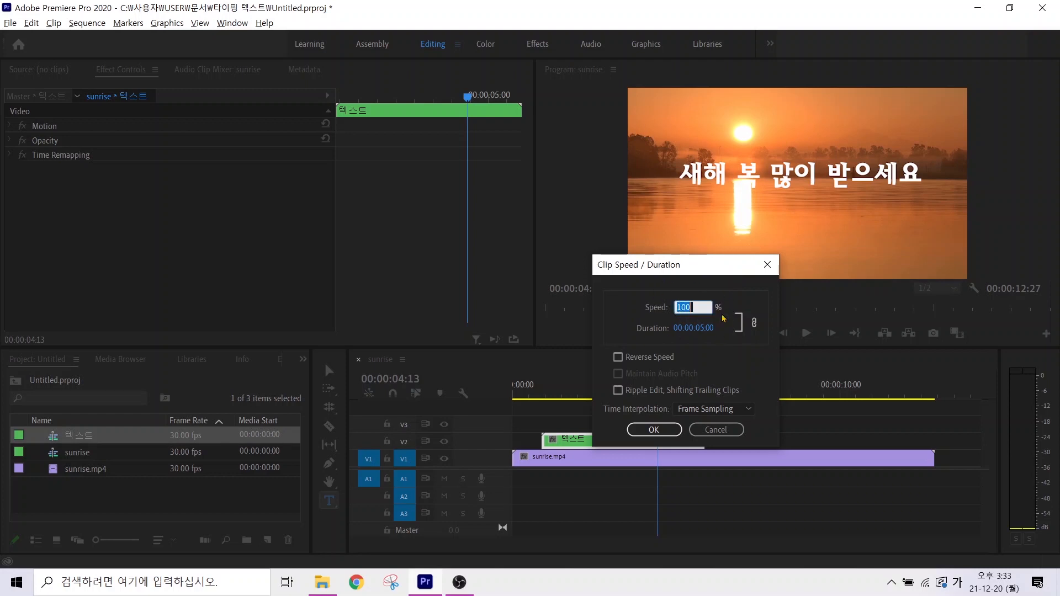
text(200)
click(654, 431)
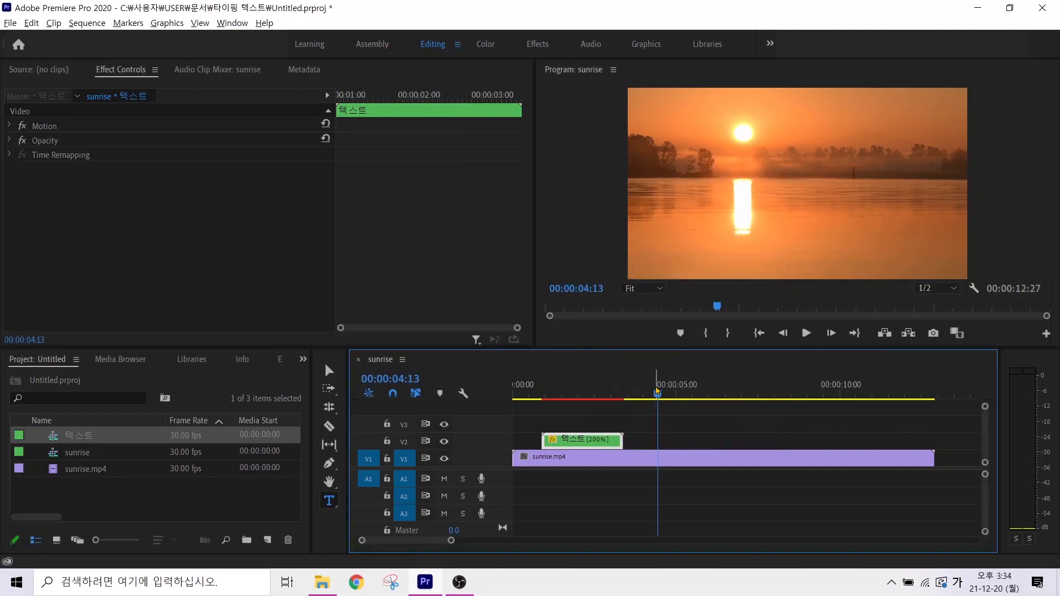
click(545, 400)
key(space)
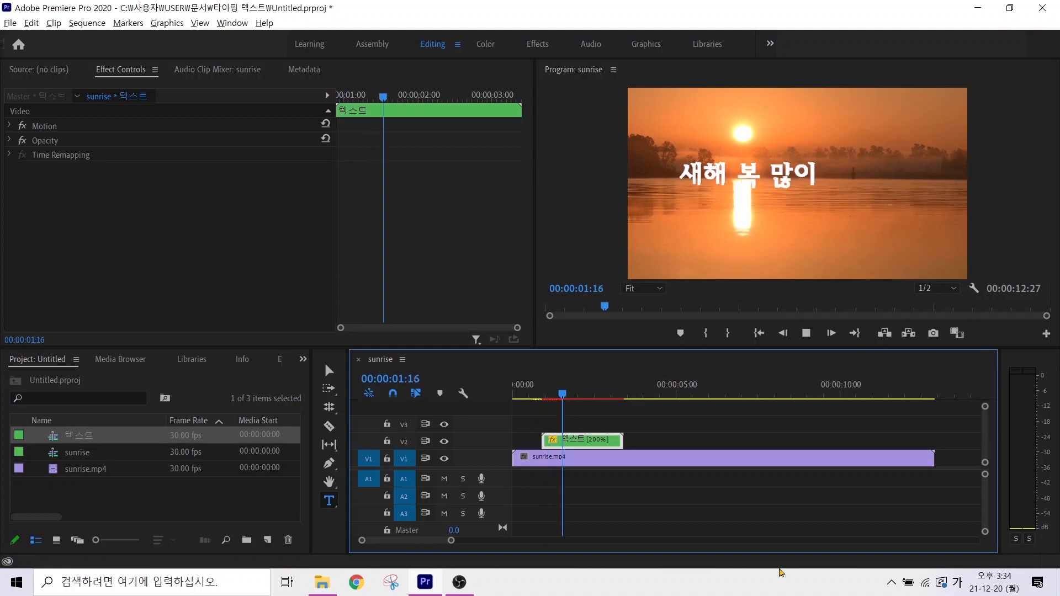
key(space)
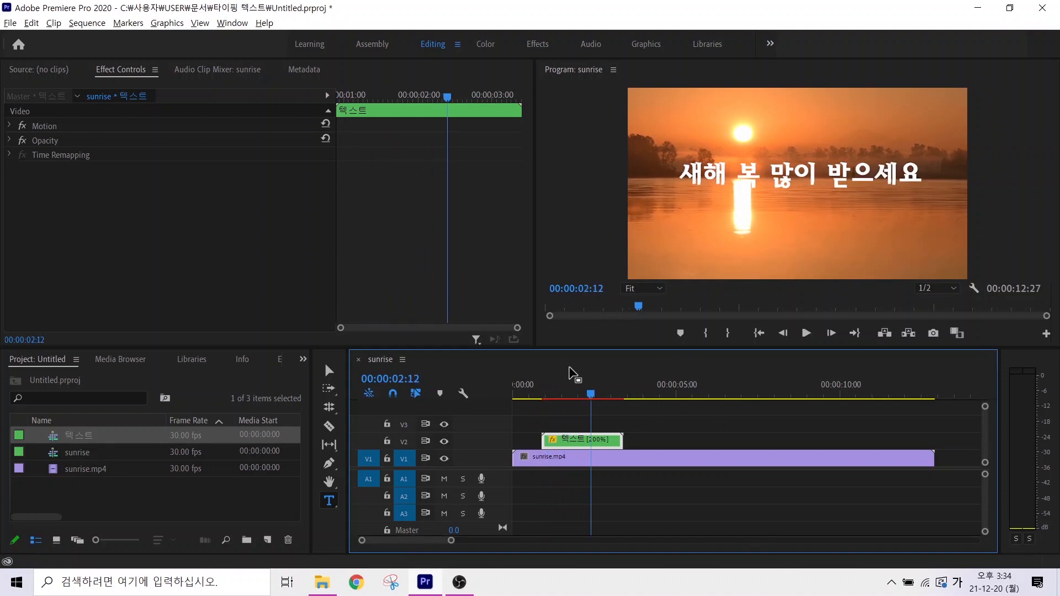
- Set the "텍스트" clip's speed to 50% and play back the slower typing effect
right_click(576, 442)
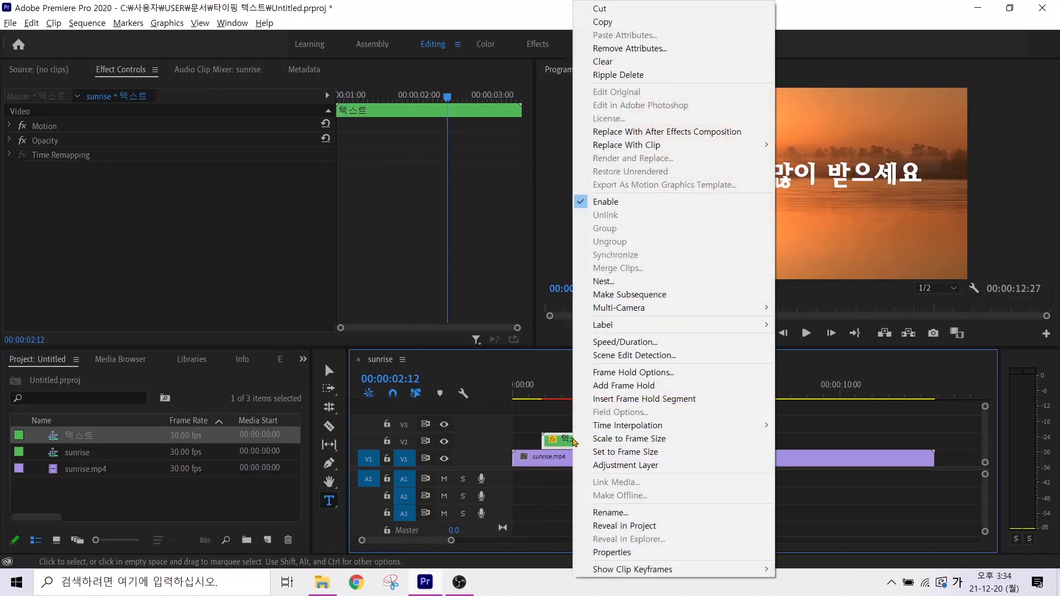
click(622, 341)
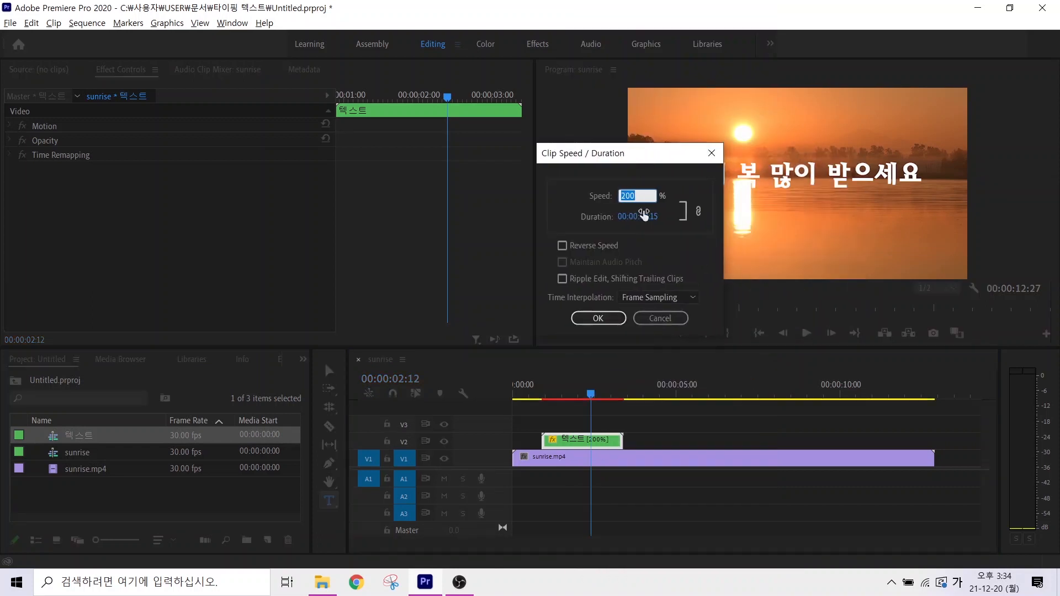
text(50)
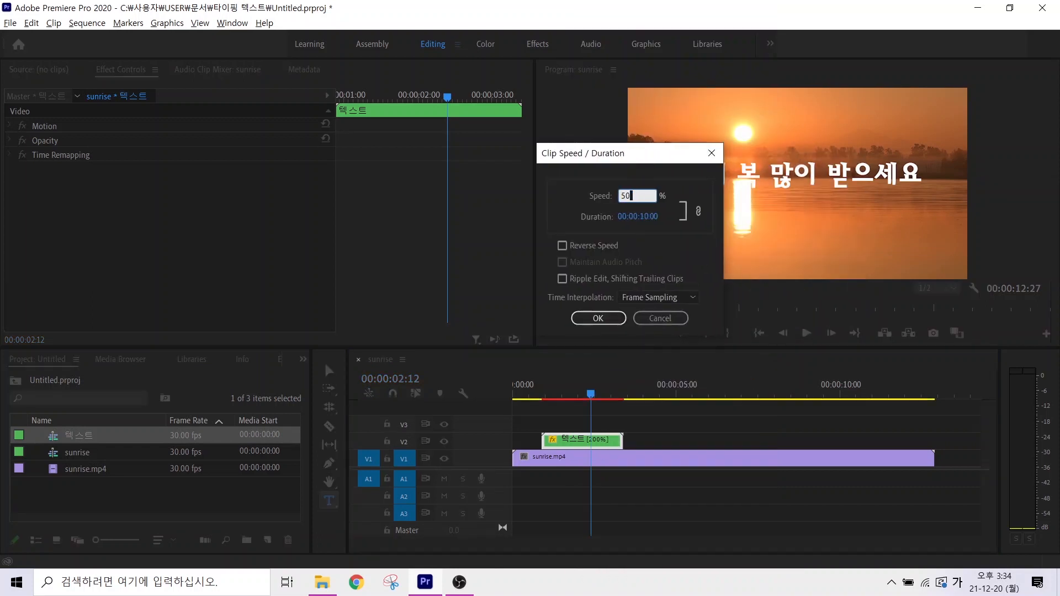
click(605, 320)
drag(592, 394, 518, 395)
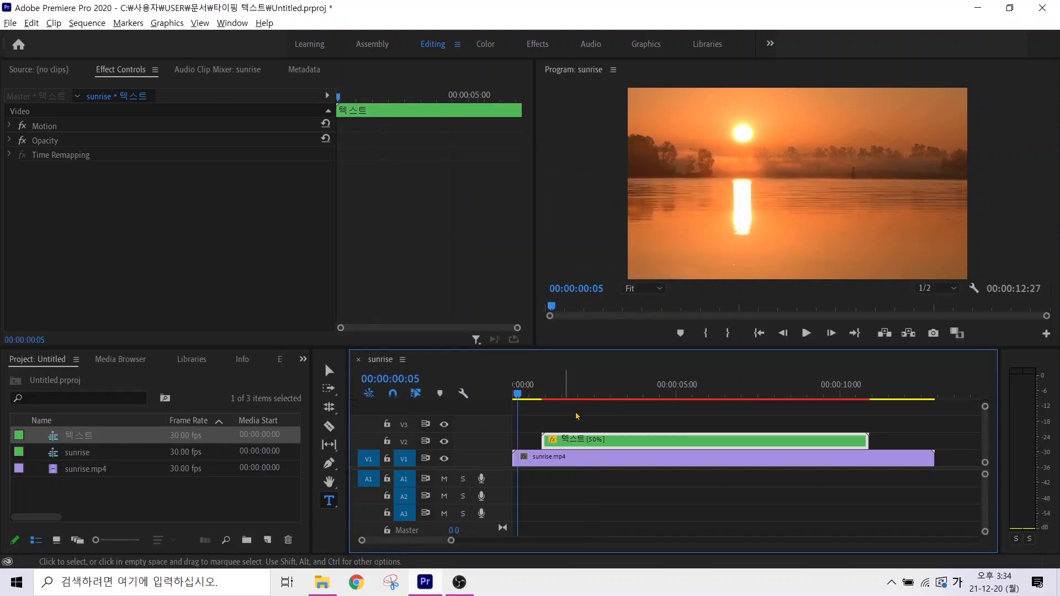
key(space)
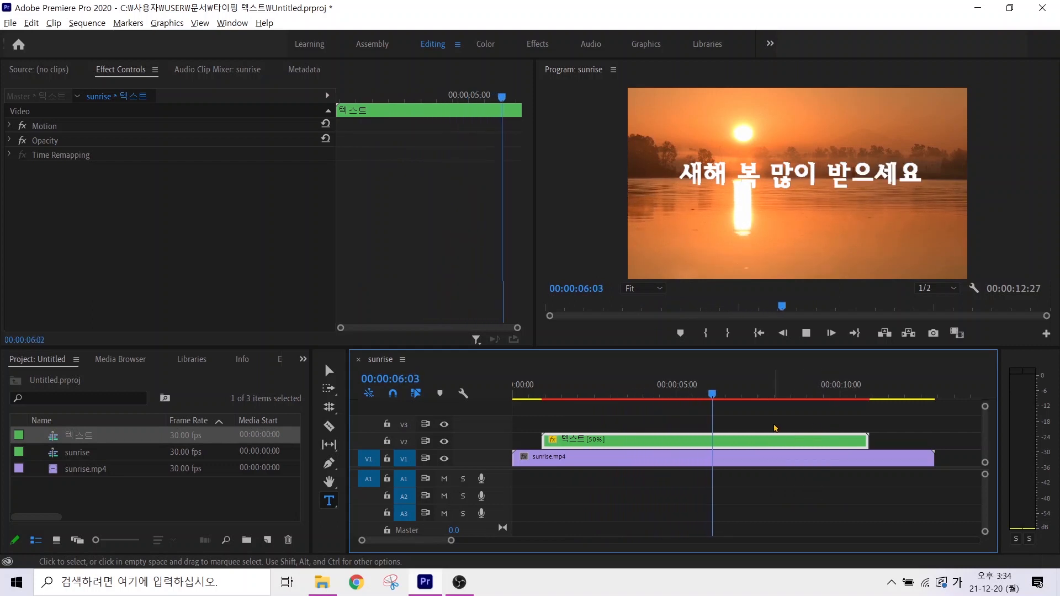
key(space)
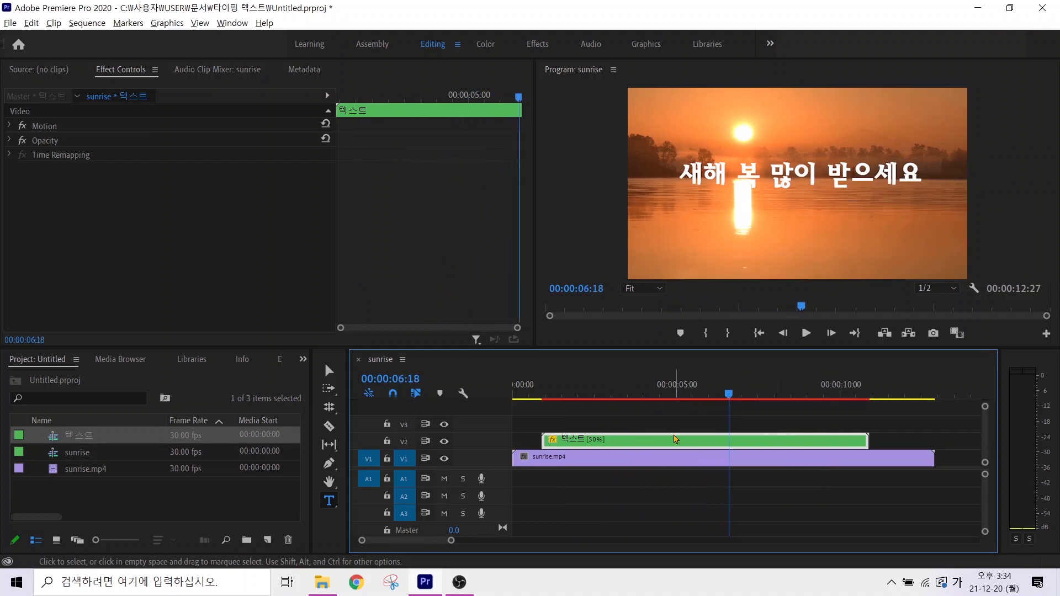
- Set the "텍스트" clip's duration to 6 seconds and return the playhead to the sequence start
right_click(671, 443)
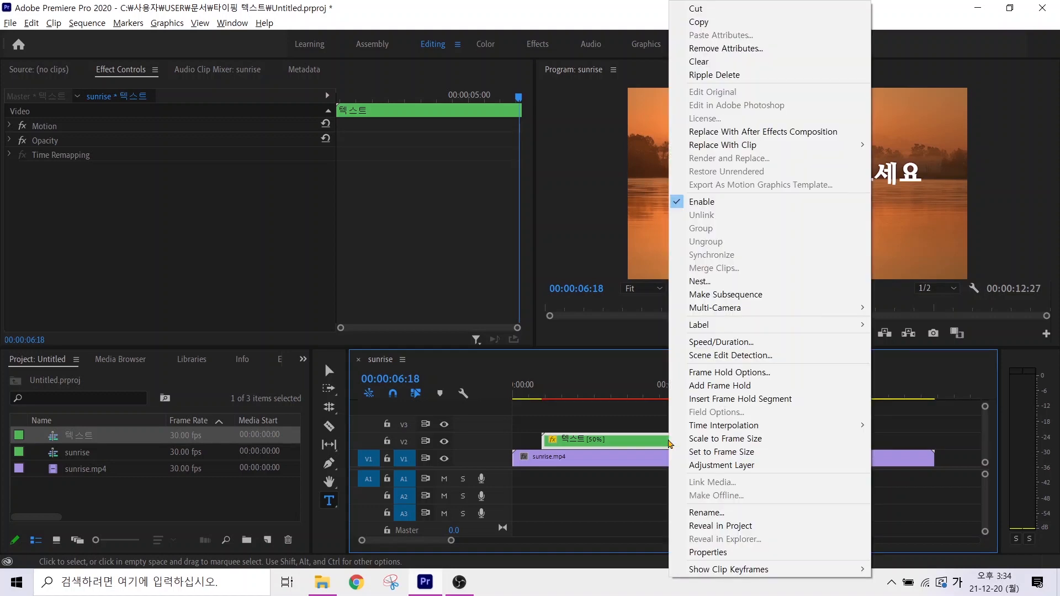
click(685, 345)
click(653, 319)
text(600)
key(Return)
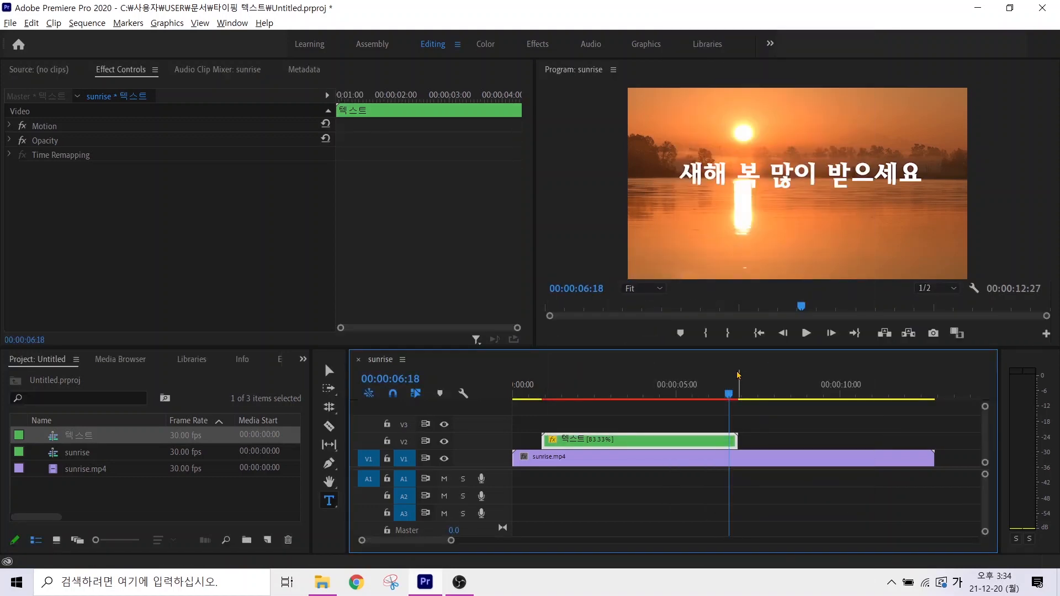
drag(730, 395, 518, 398)
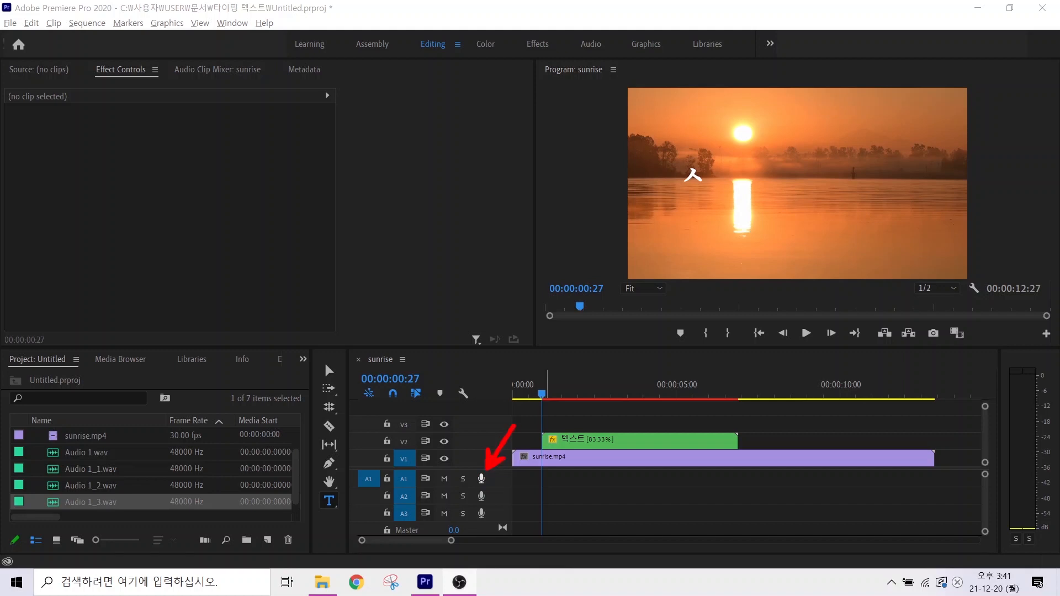
- Record keyboard typing sounds as a voice-over on A1 from 00:00:00:27, stop recording, and play it back with the text
click(481, 479)
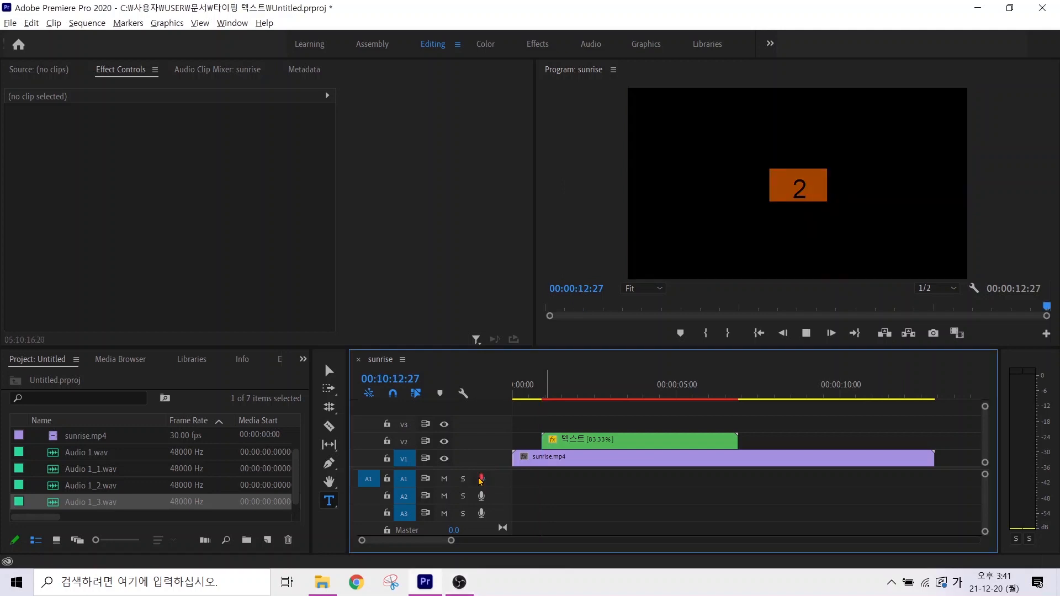
text(65432134)
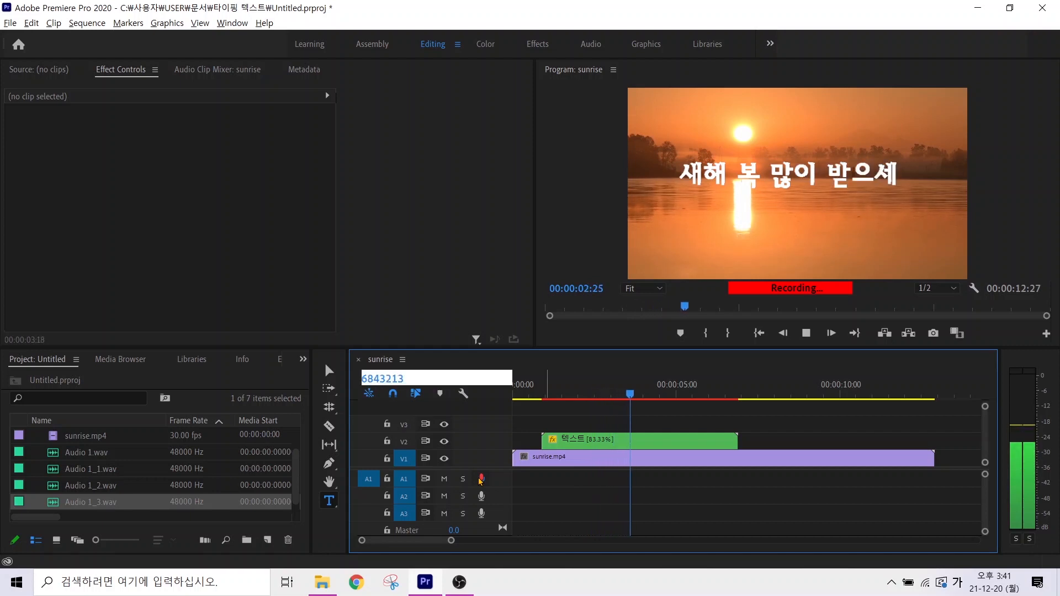
text(6584)
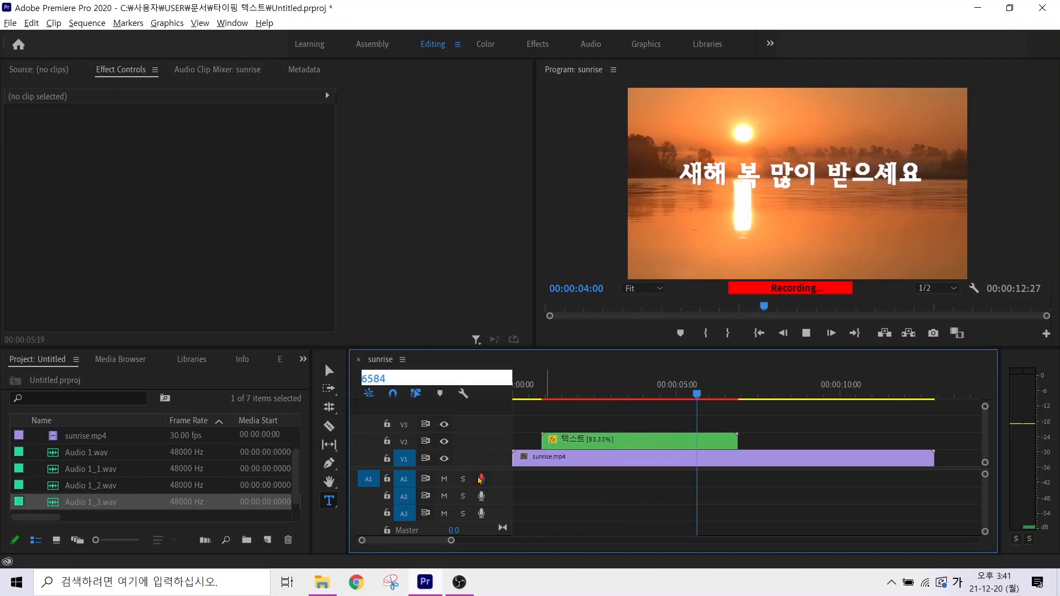
click(481, 480)
drag(710, 394, 542, 400)
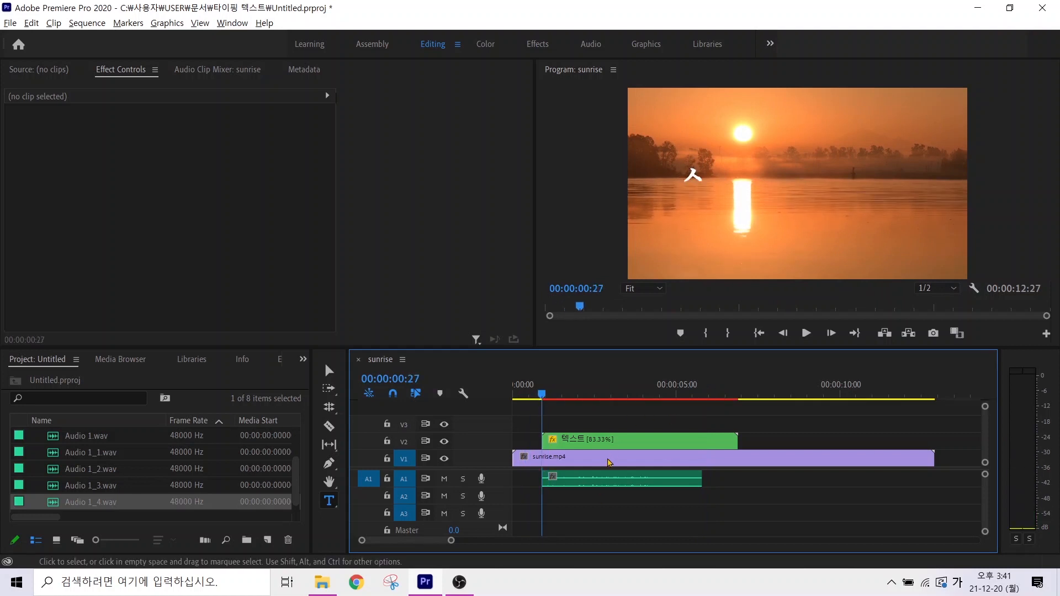
key(space)
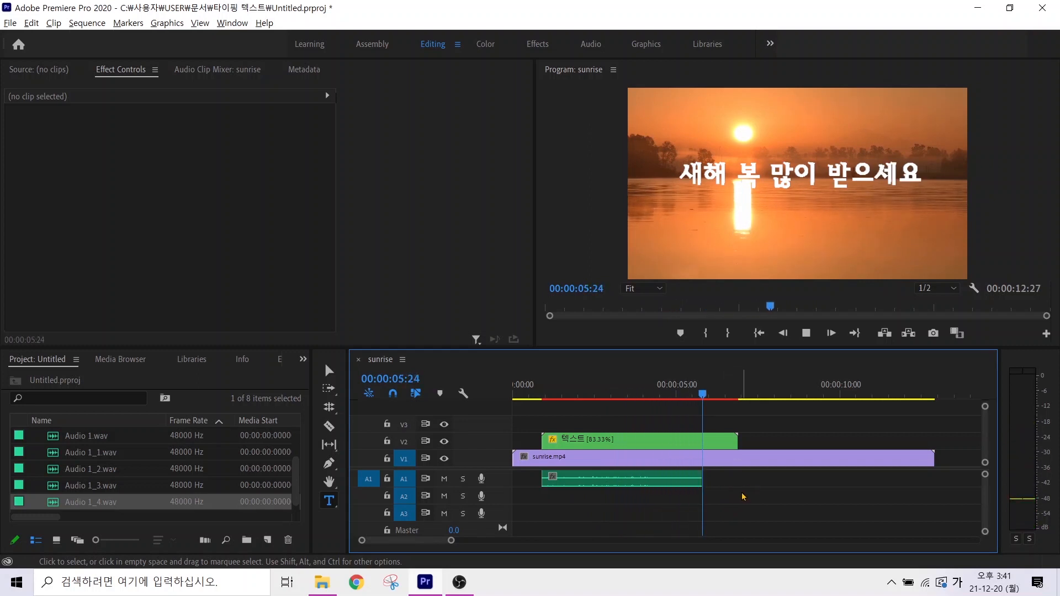
- Trim the end of the recorded audio clip on A1 to 00:00:04:01 and play the sequence from near its start
click(656, 396)
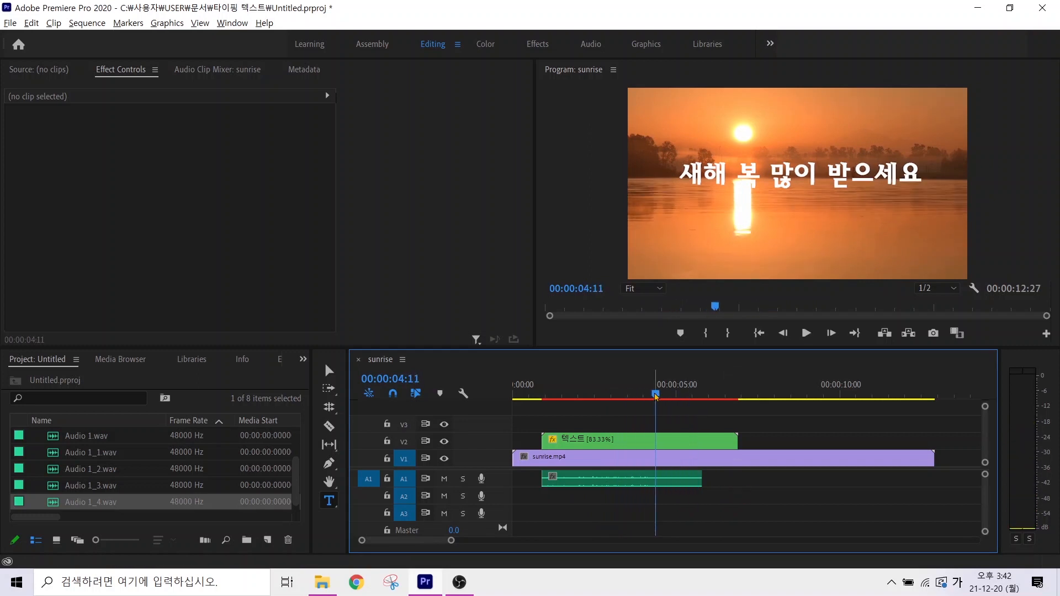
mouse_move(656, 396)
mouse_down()
mouse_move(612, 398)
mouse_move(644, 400)
mouse_up()
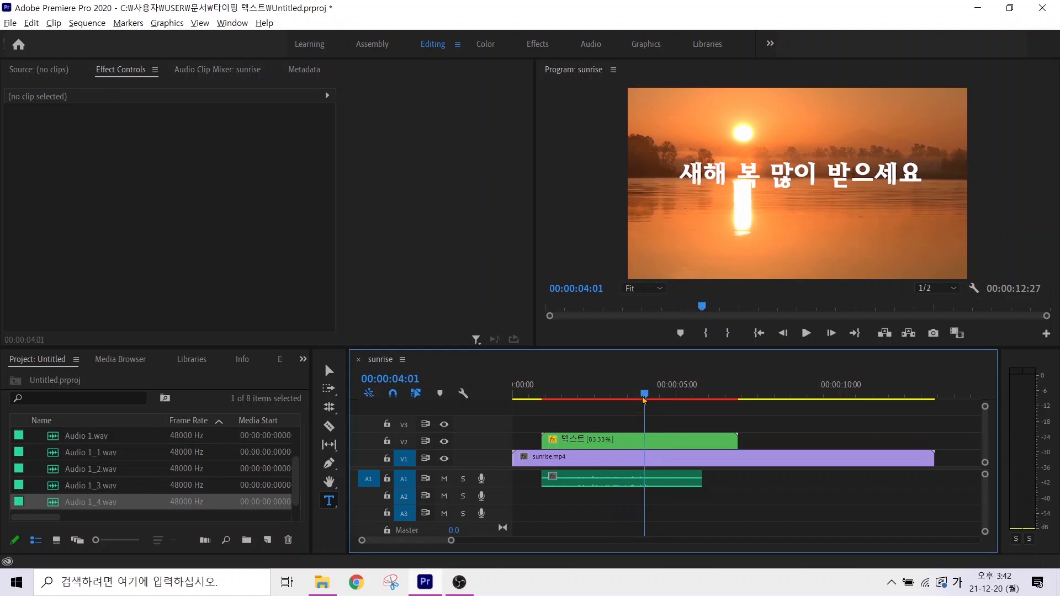
click(691, 480)
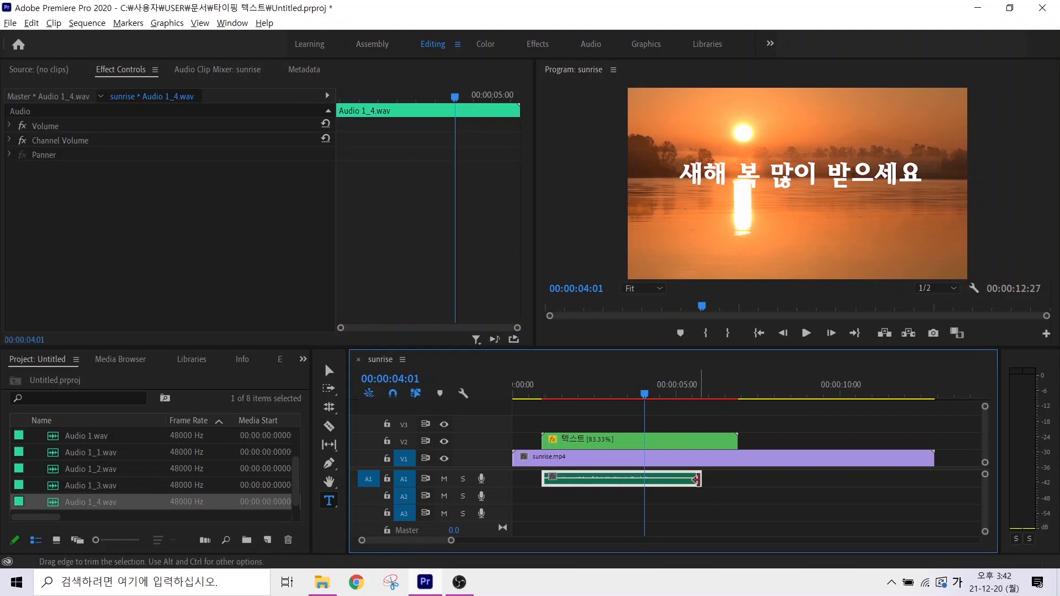
drag(697, 480, 644, 480)
click(643, 397)
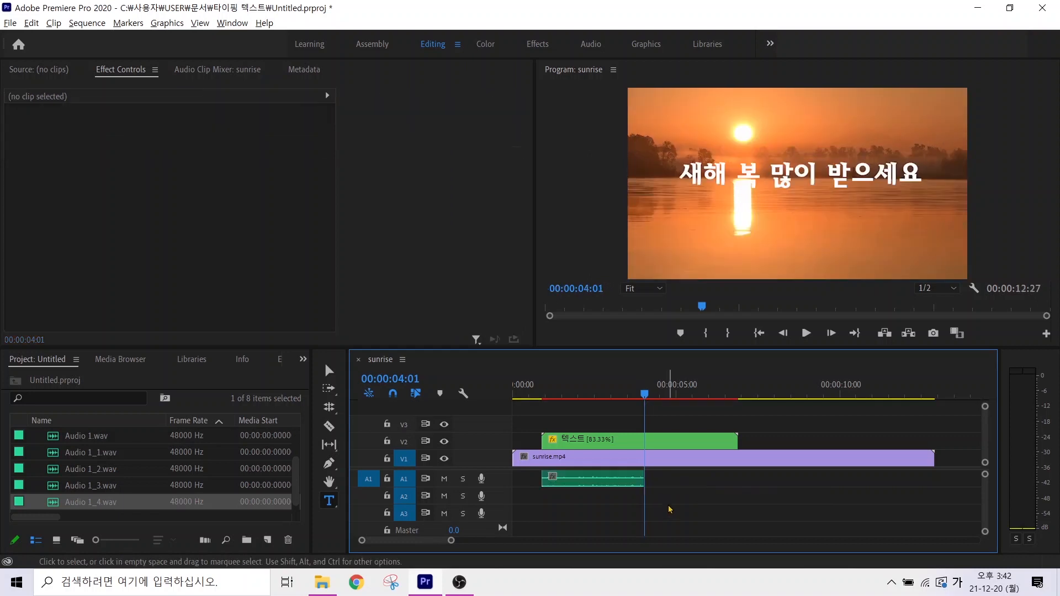
drag(644, 398, 518, 399)
key(space)
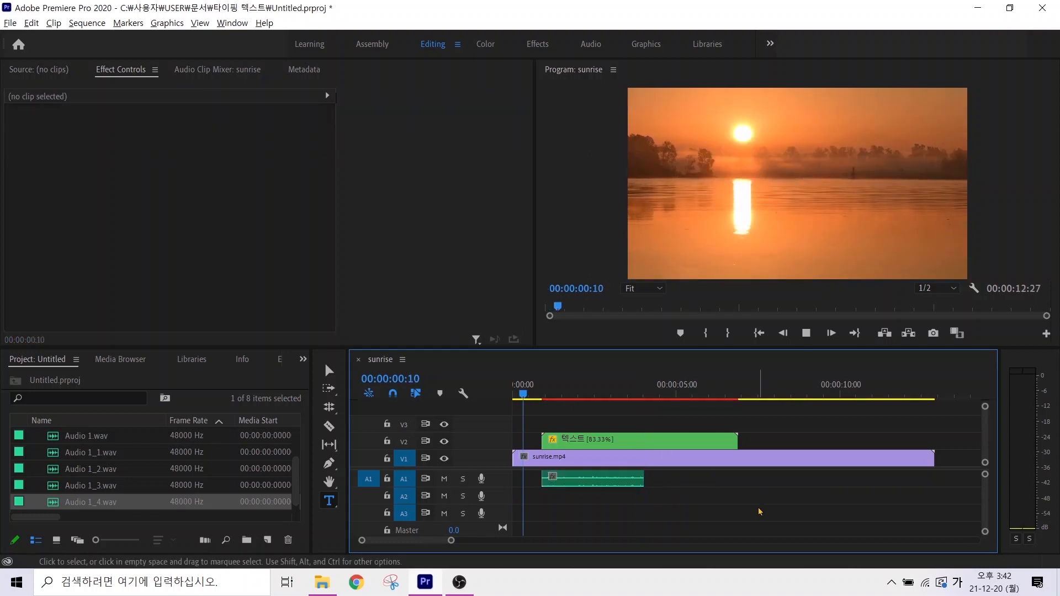